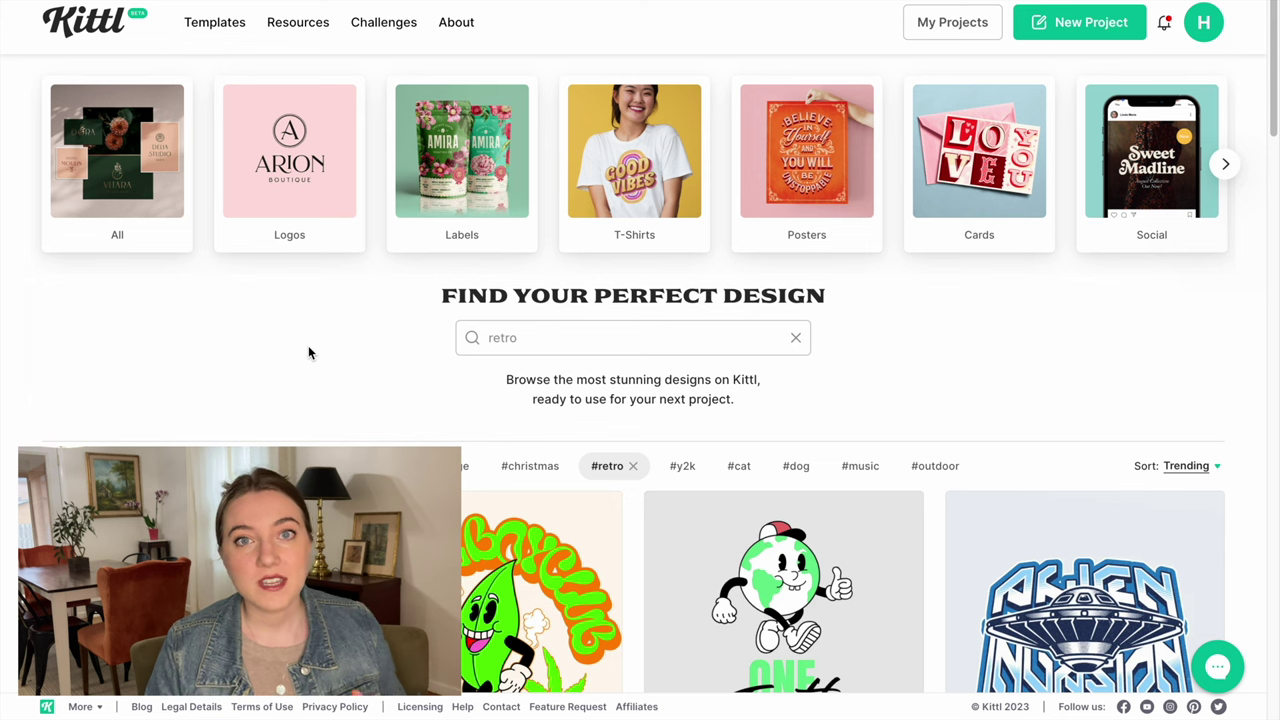
# Step: Browse the retro design templates and preview the One Earth - One Family T-shirt design
pyautogui.scroll(-5, 308, 352)
pyautogui.scroll(-10, 310, 354)
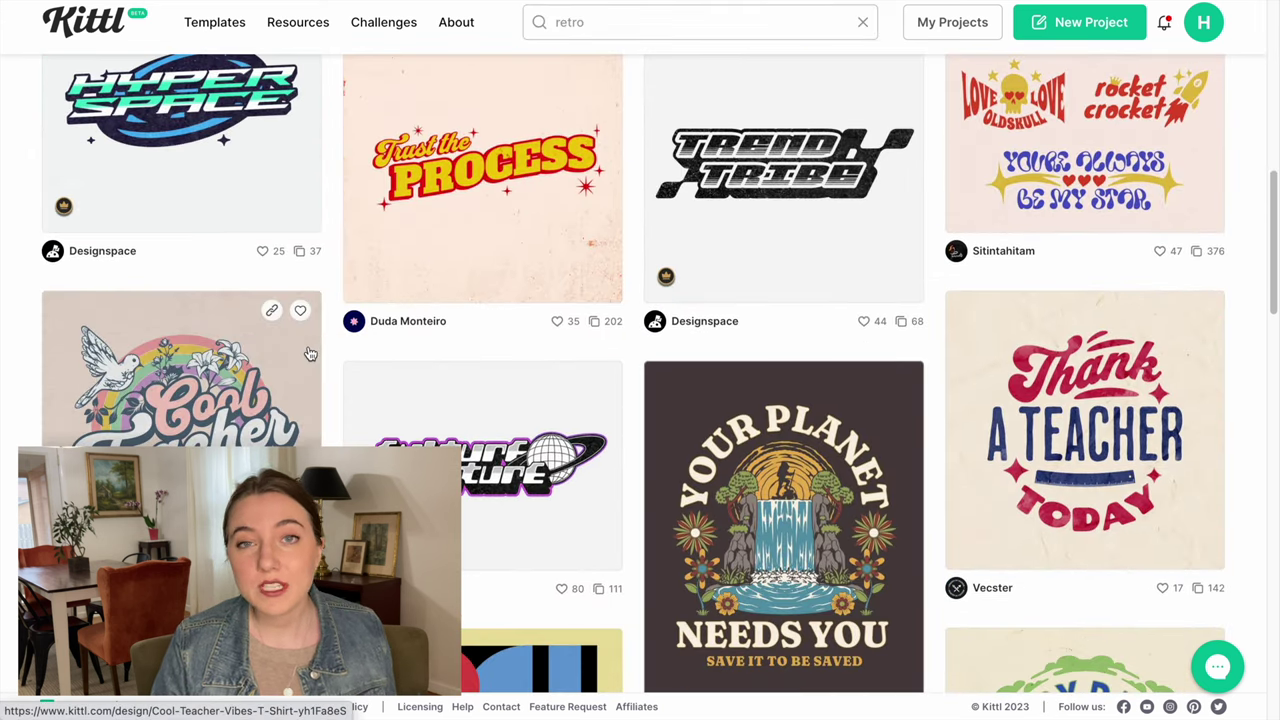
pyautogui.scroll(-1, 310, 354)
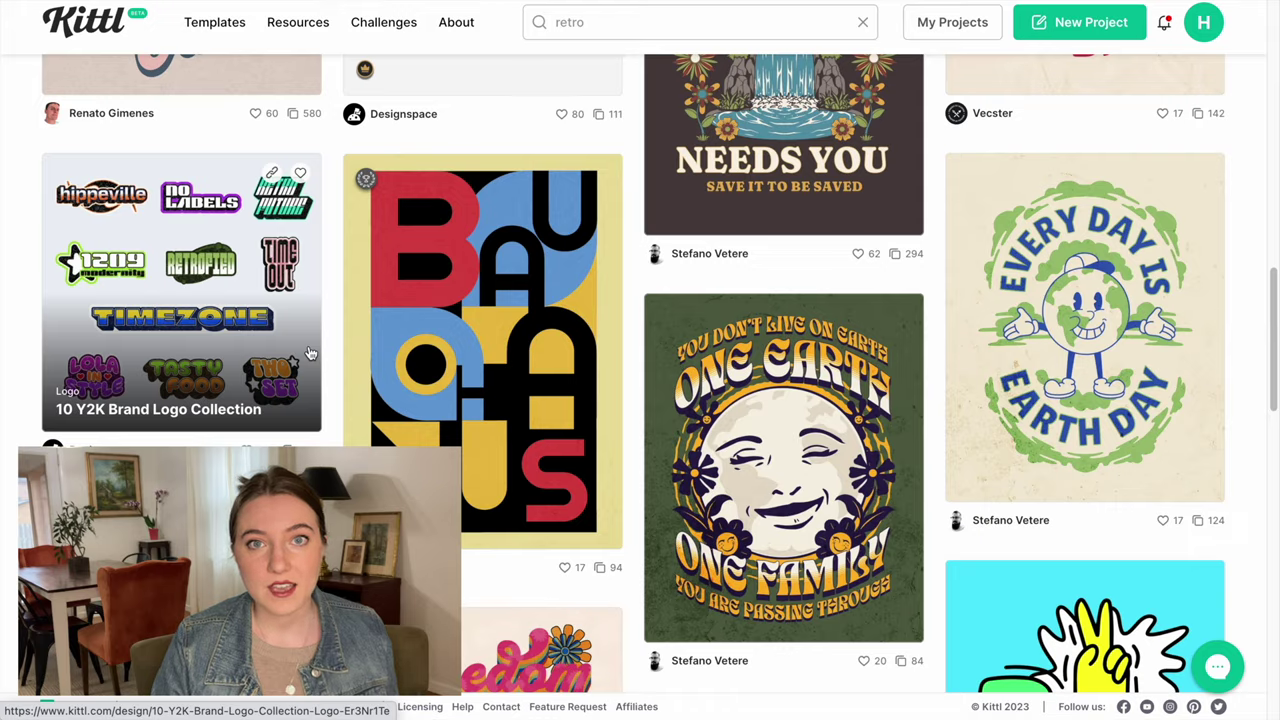
pyautogui.scroll(-2, 310, 354)
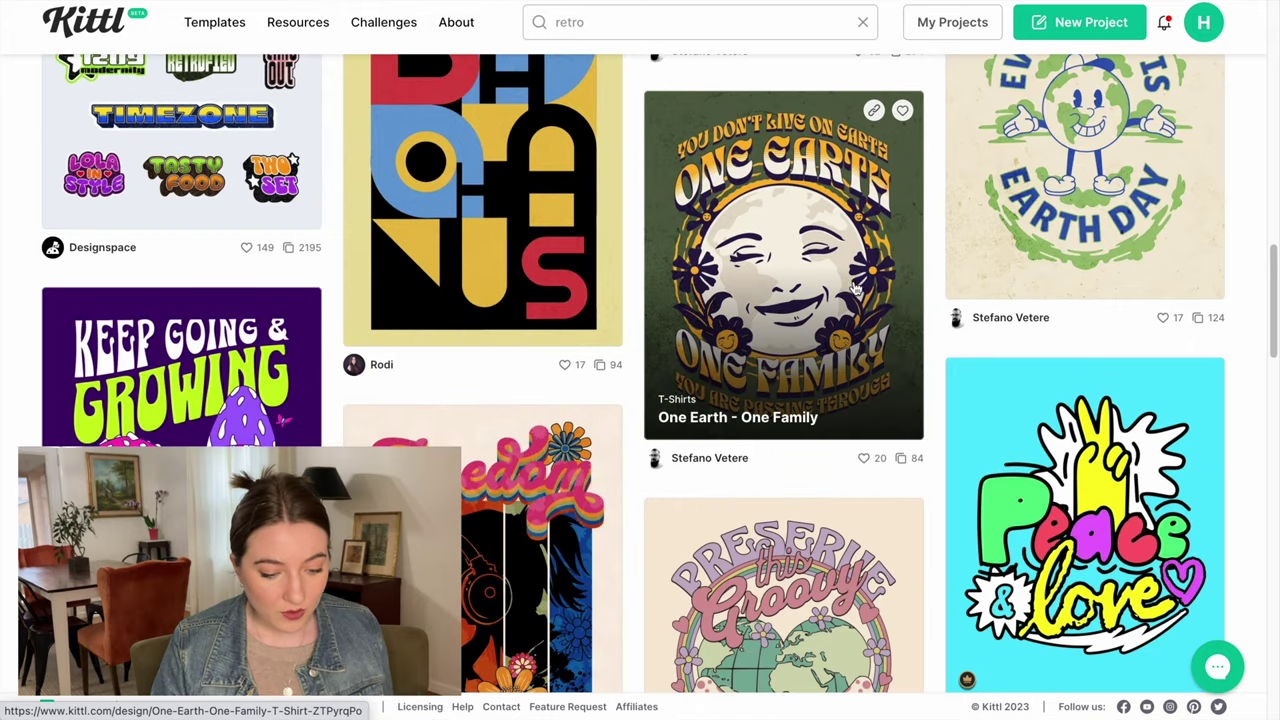
pyautogui.click(755, 249)
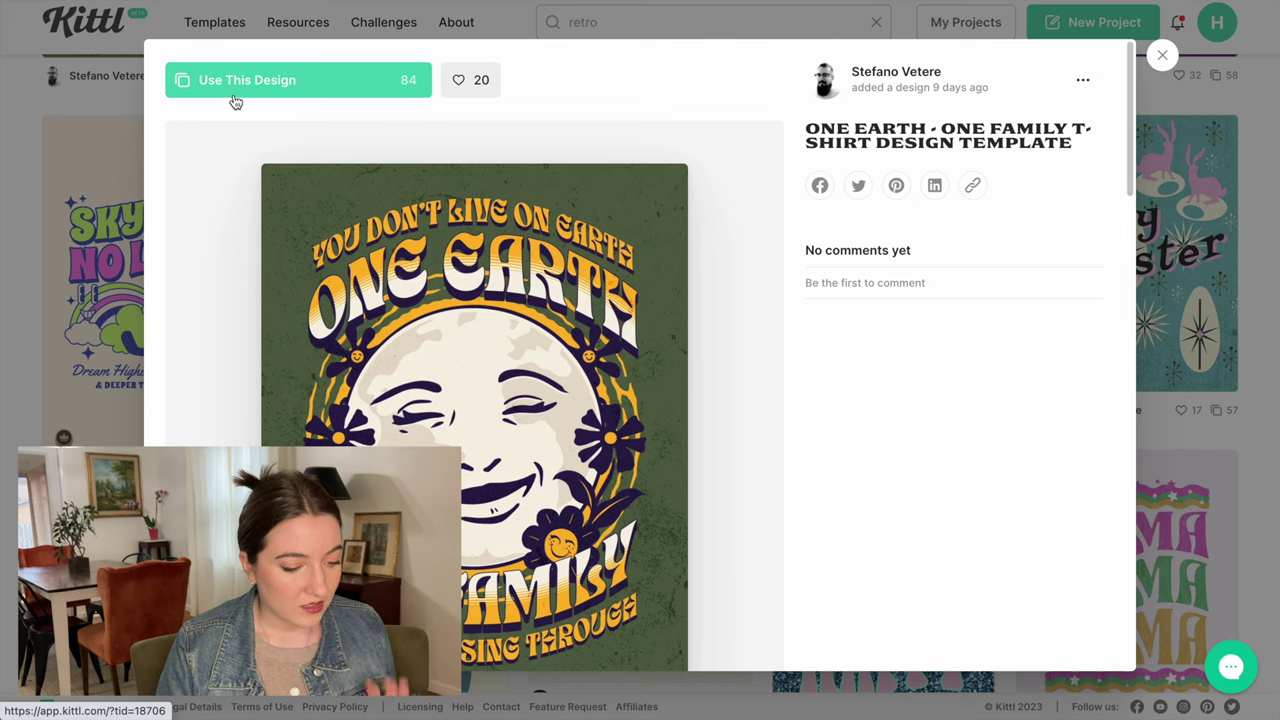
pyautogui.scroll(-1, 525, 155)
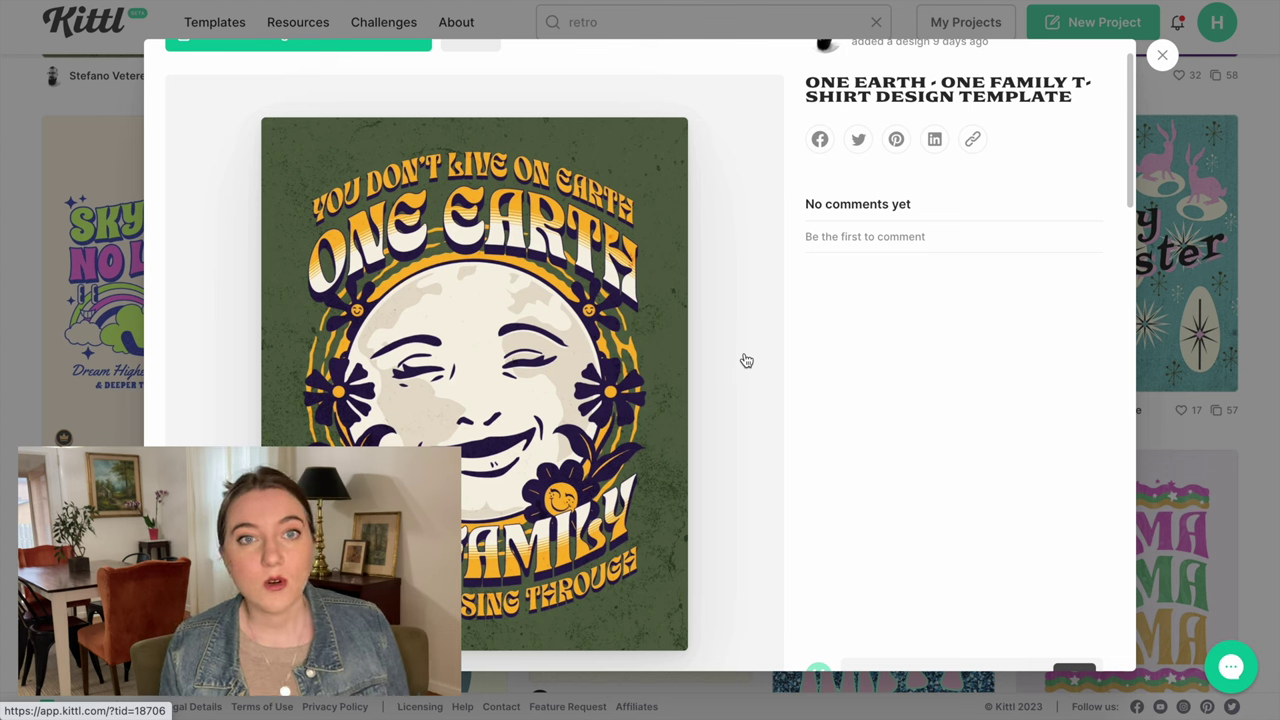
pyautogui.click(1254, 302)
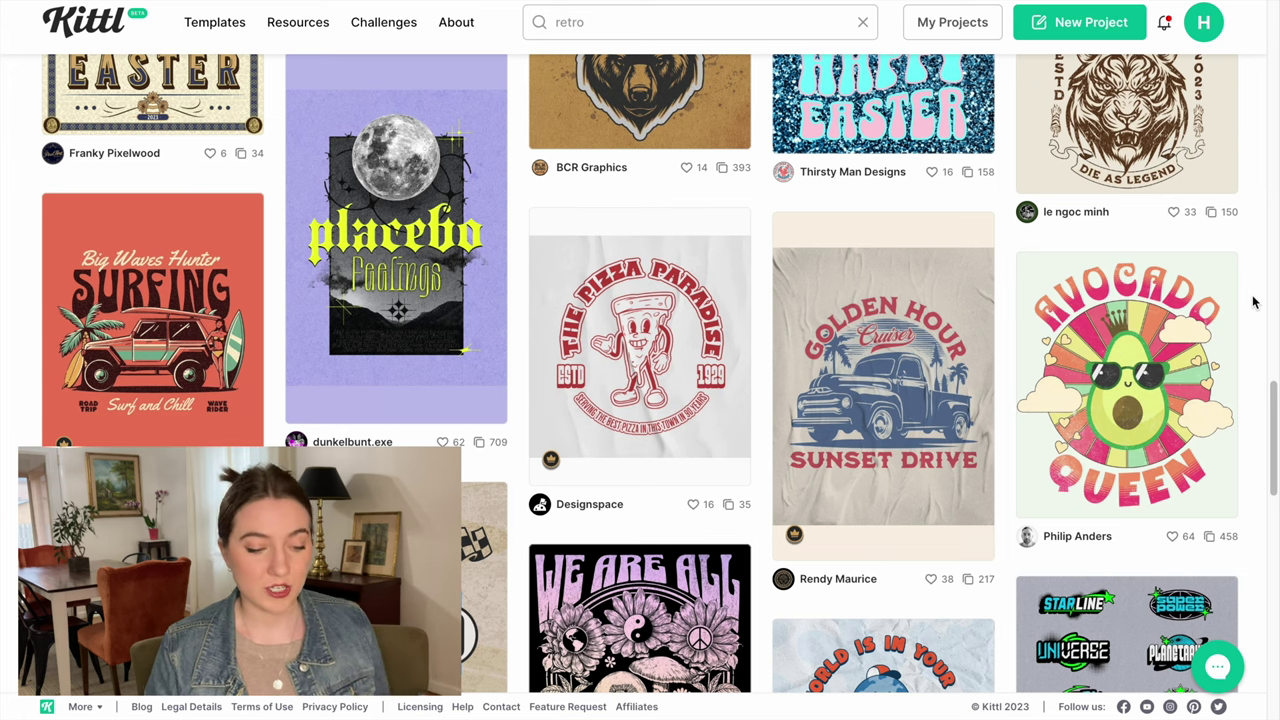
# Step: Switch to the 60s/70s Retro T-shirt templates and look through the designs
pyautogui.scroll(15, 1036, 362)
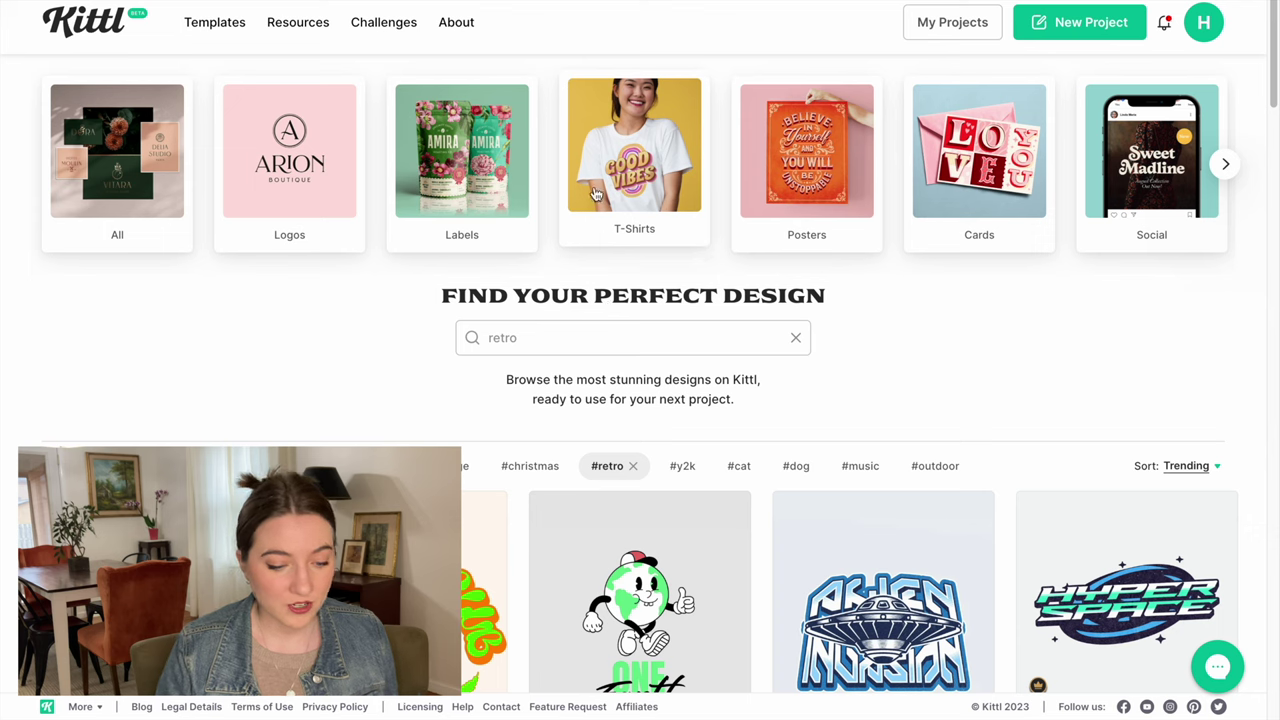
pyautogui.click(634, 155)
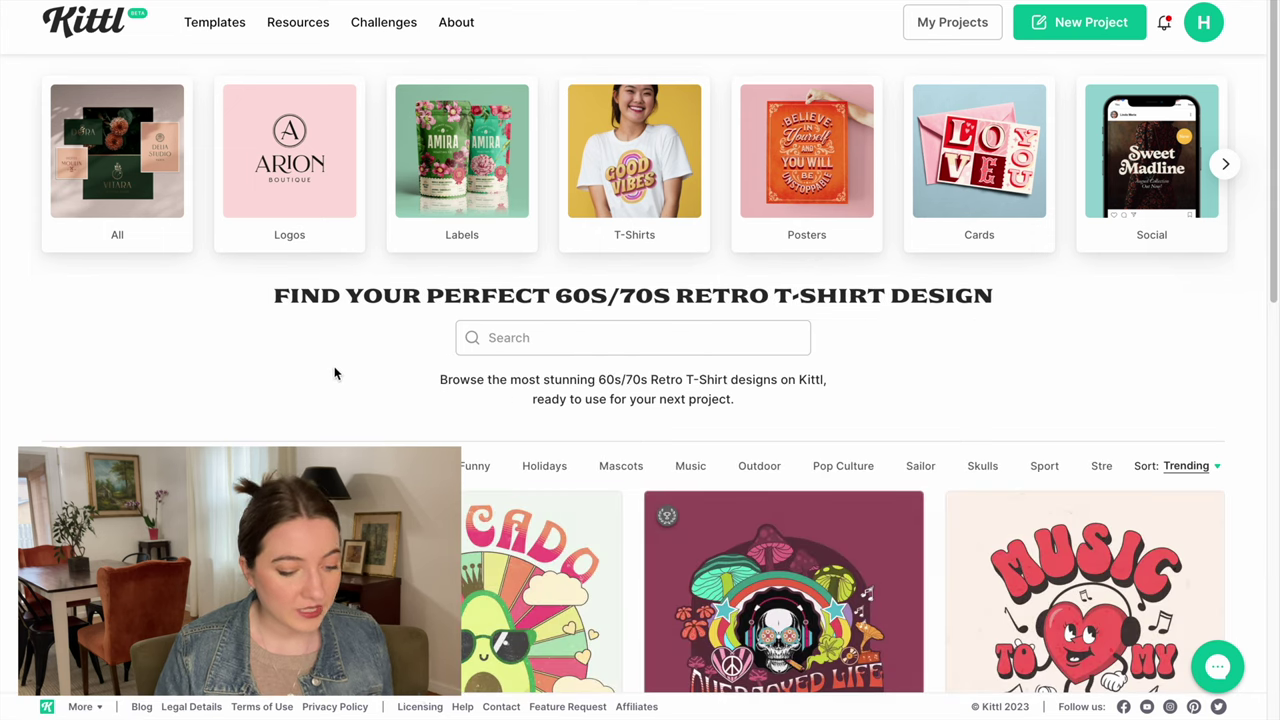
pyautogui.scroll(-5, 1246, 271)
pyautogui.scroll(-2, 1250, 281)
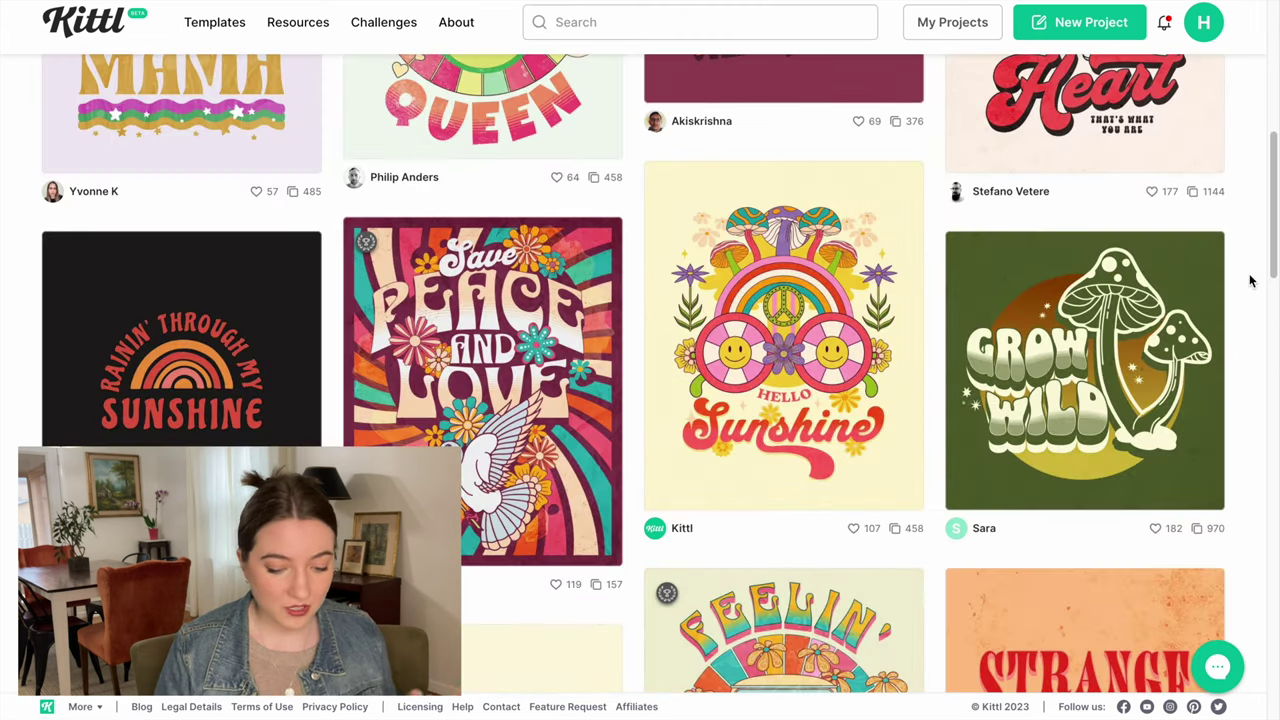
pyautogui.scroll(-4, 1250, 281)
pyautogui.scroll(-2, 1250, 281)
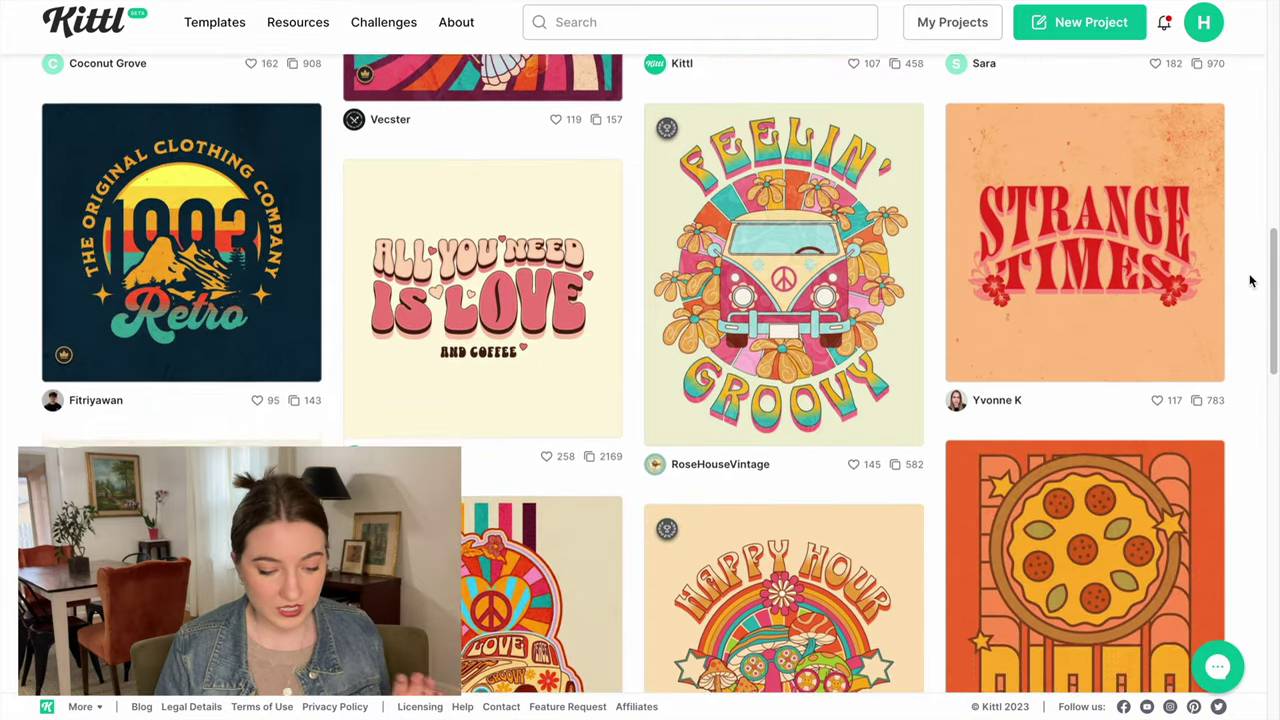
# Step: Preview the Feelin' Groovy T-shirt template and start a project from it
pyautogui.scroll(2, 1248, 278)
pyautogui.click(828, 310)
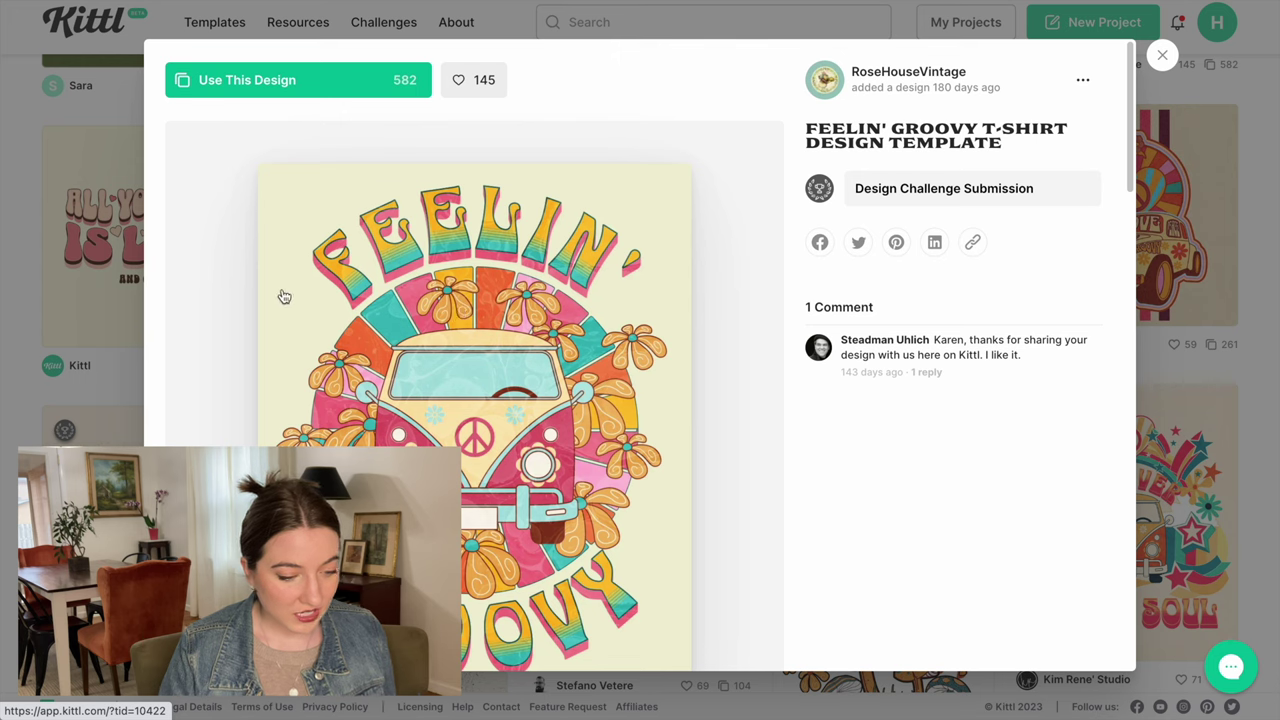
pyautogui.click(236, 87)
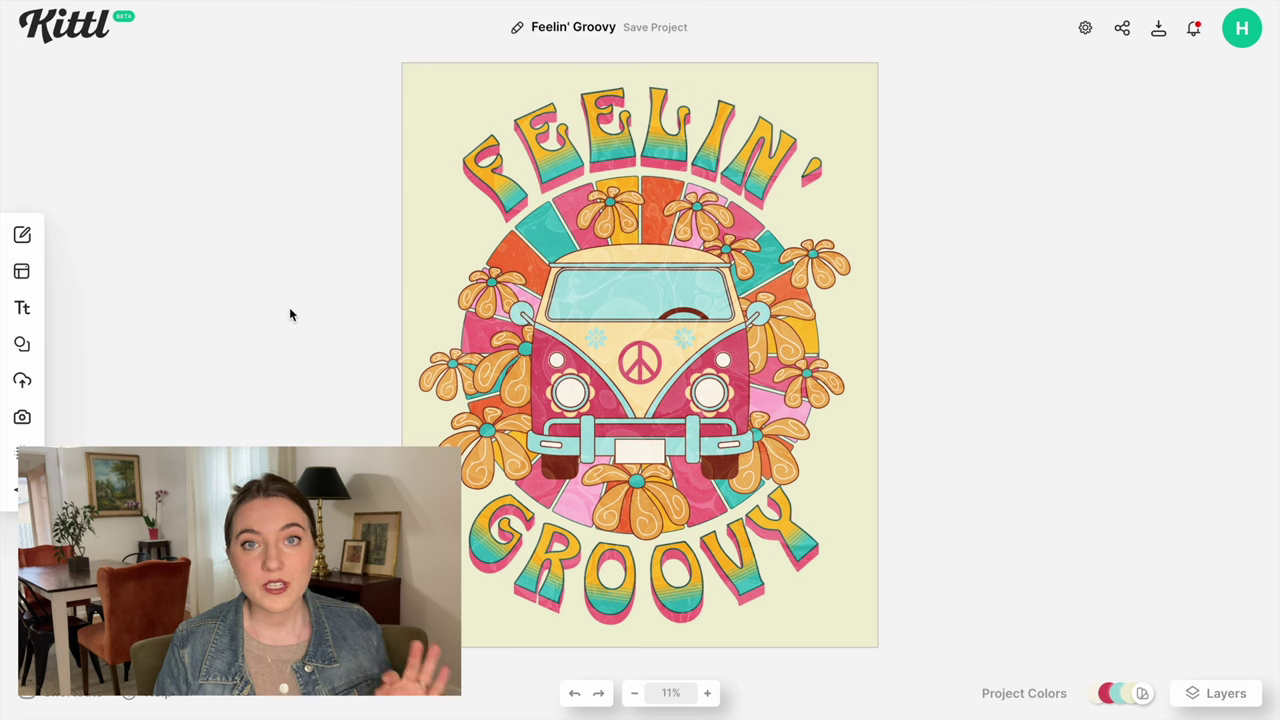
# Step: Delete the van illustration from the middle of the Feelin' Groovy design
pyautogui.click(672, 364)
pyautogui.press('Delete')
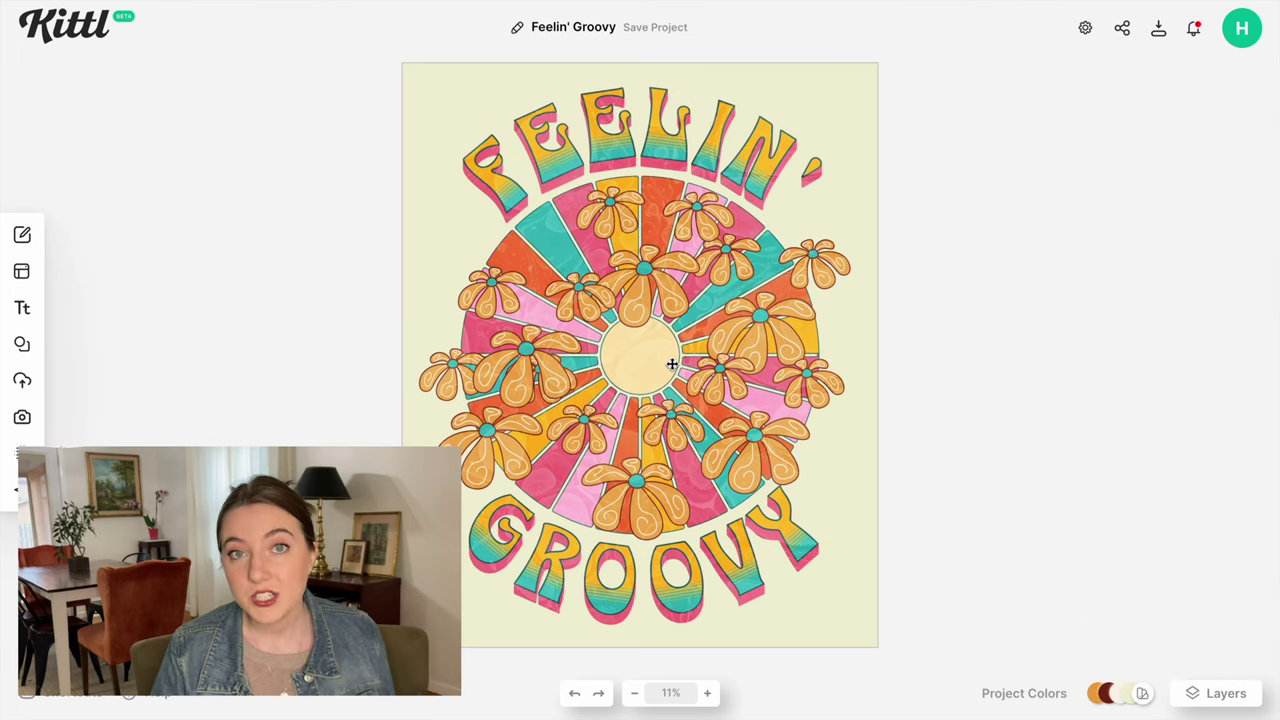
# Step: Generate an image with Kittl AI in the corgi clipart style from the prompt "Cute colorful essential oil bottles."
pyautogui.moveTo(20, 320)
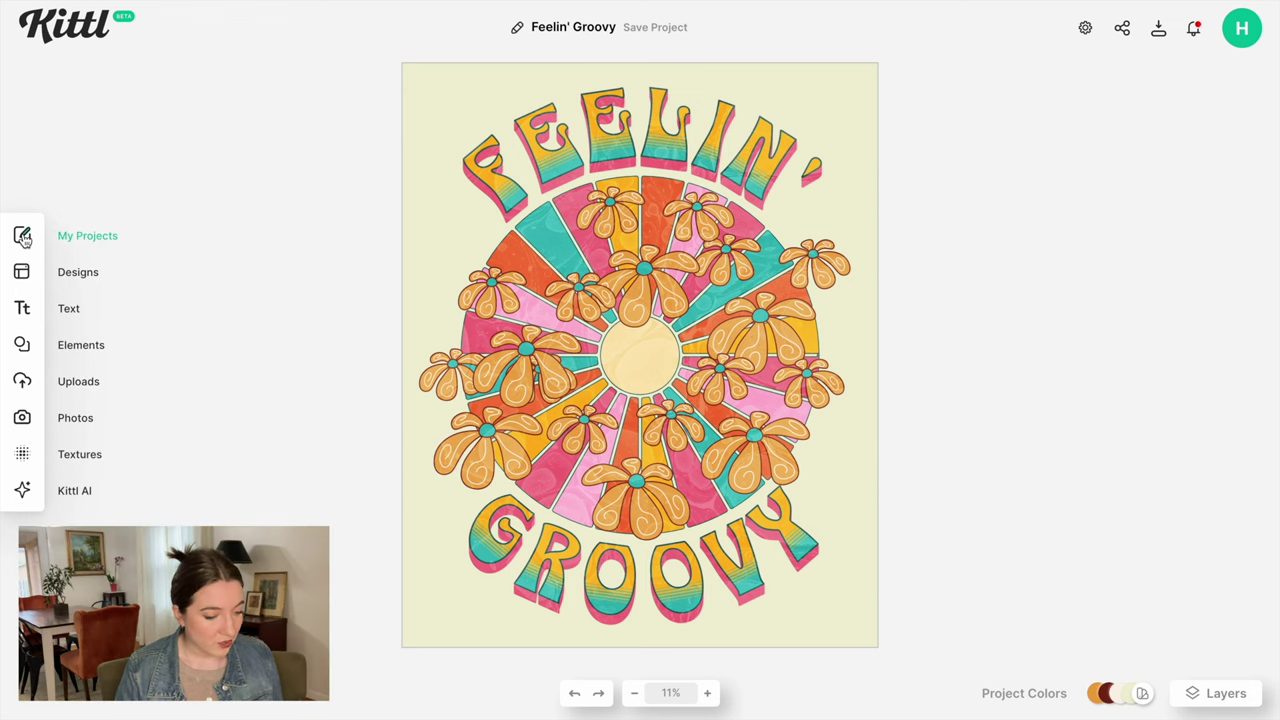
pyautogui.click(23, 490)
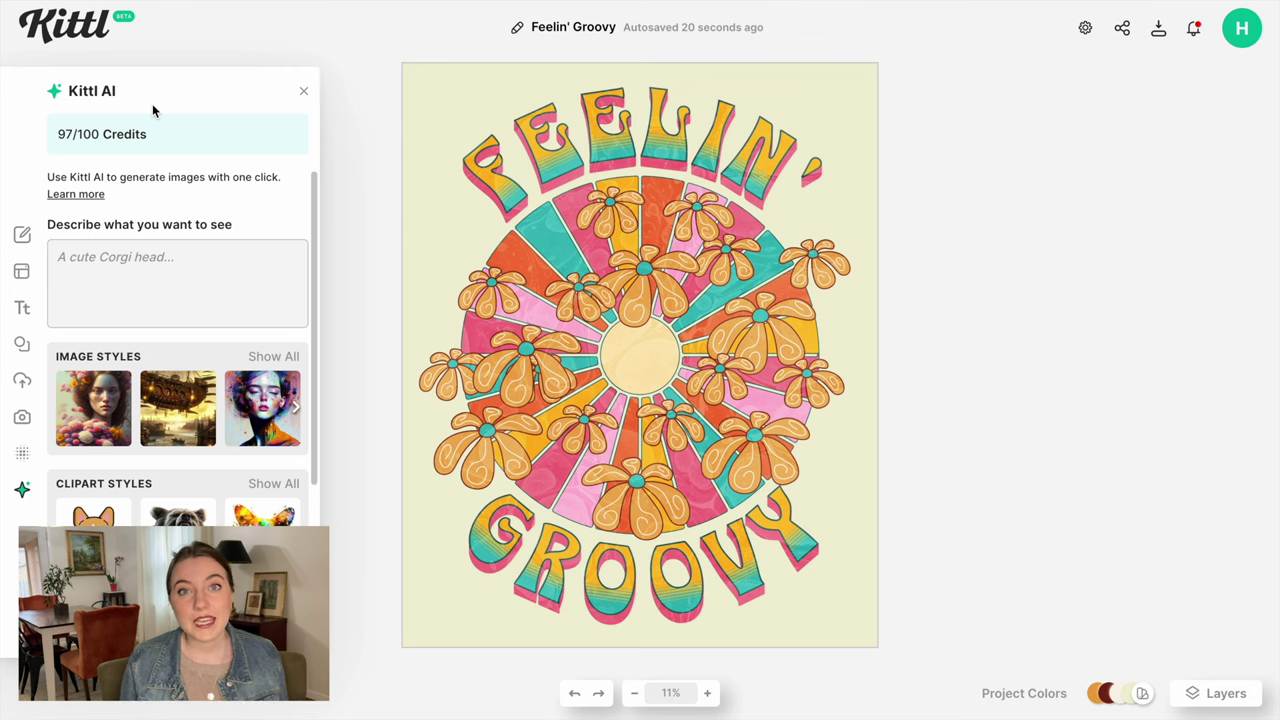
pyautogui.scroll(-2, 129, 294)
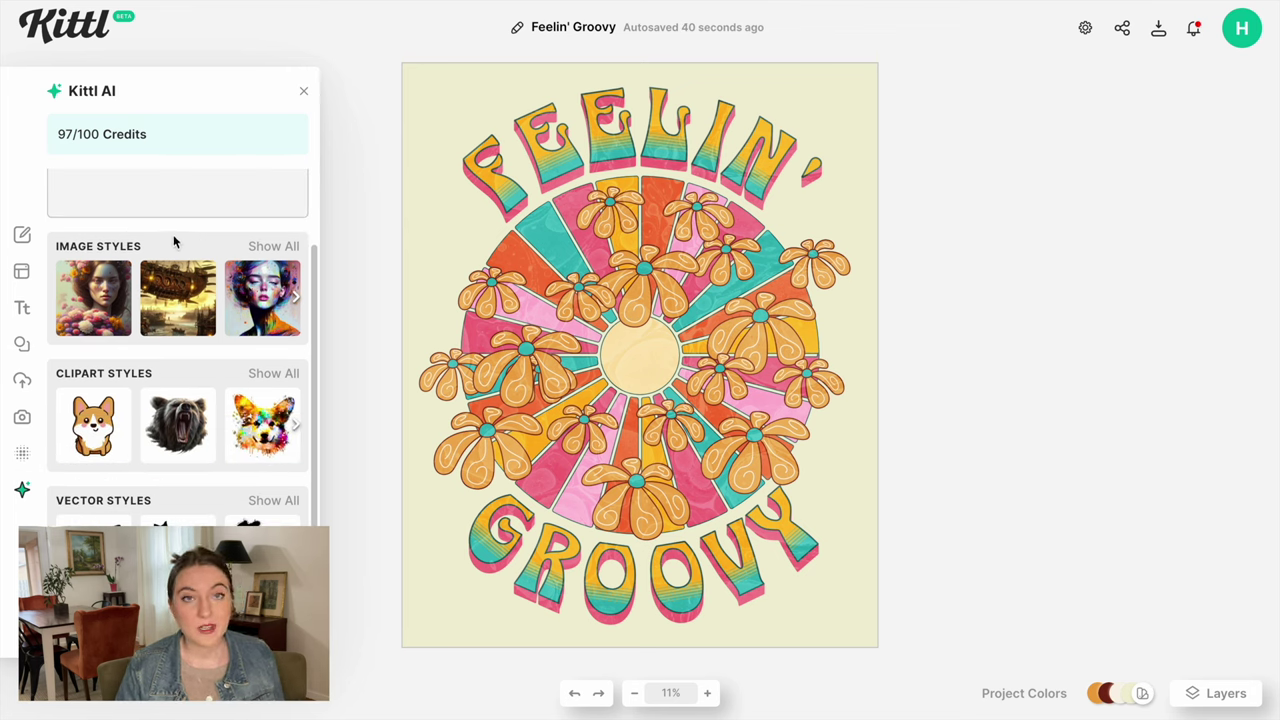
pyautogui.scroll(-1, 173, 240)
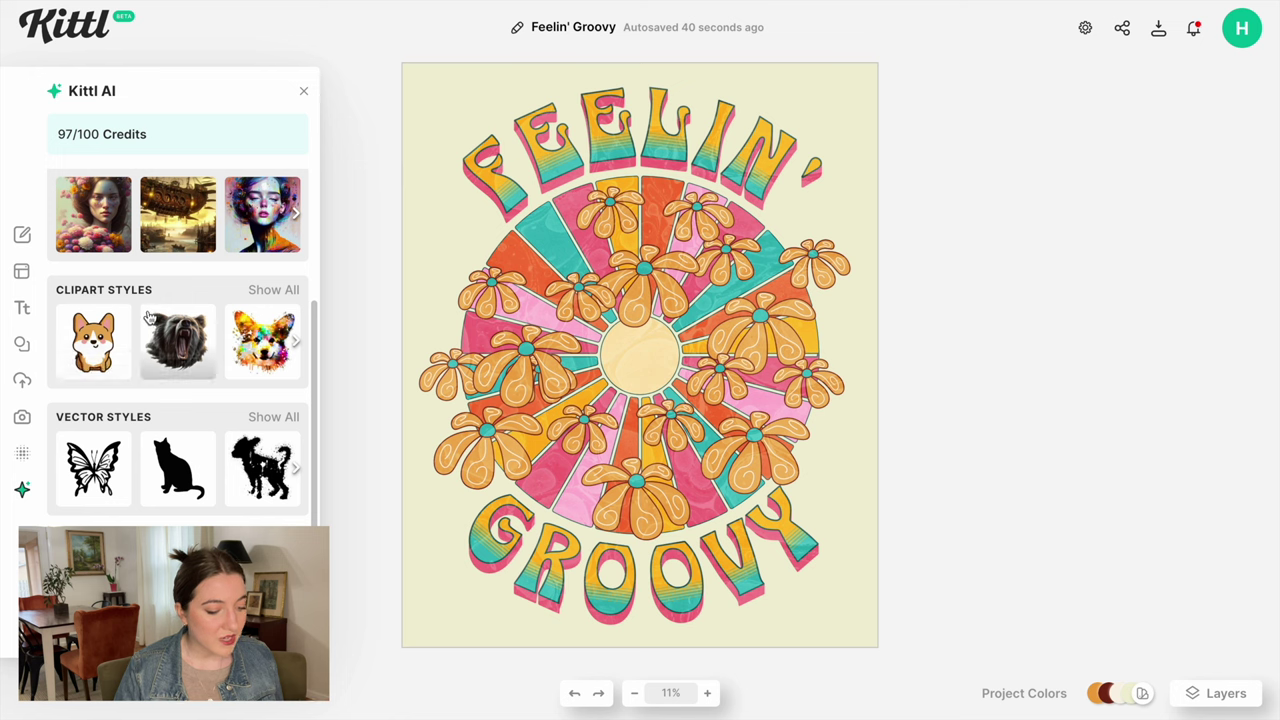
pyautogui.scroll(-1, 148, 318)
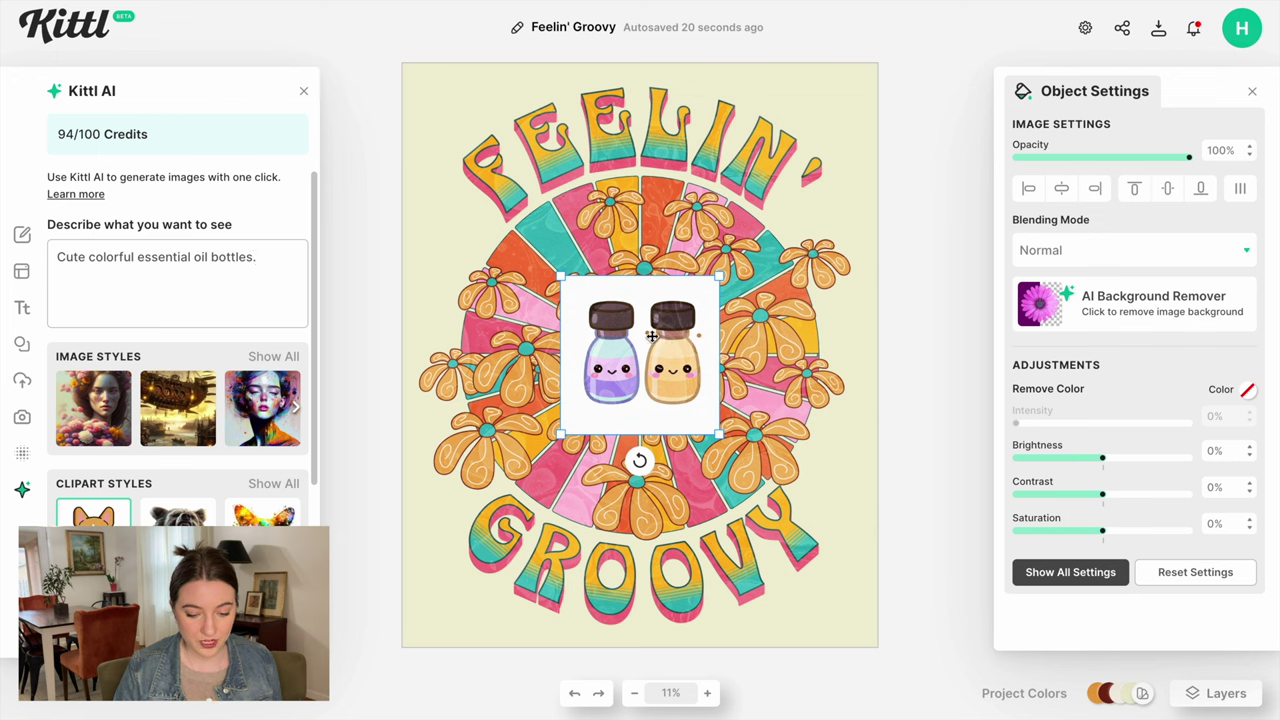
pyautogui.press('Return')
# Step: Enlarge the oil bottles image, center it over the sunburst and remove its background with the AI Background Remover
pyautogui.moveTo(546, 275); pyautogui.dragTo(458, 190)
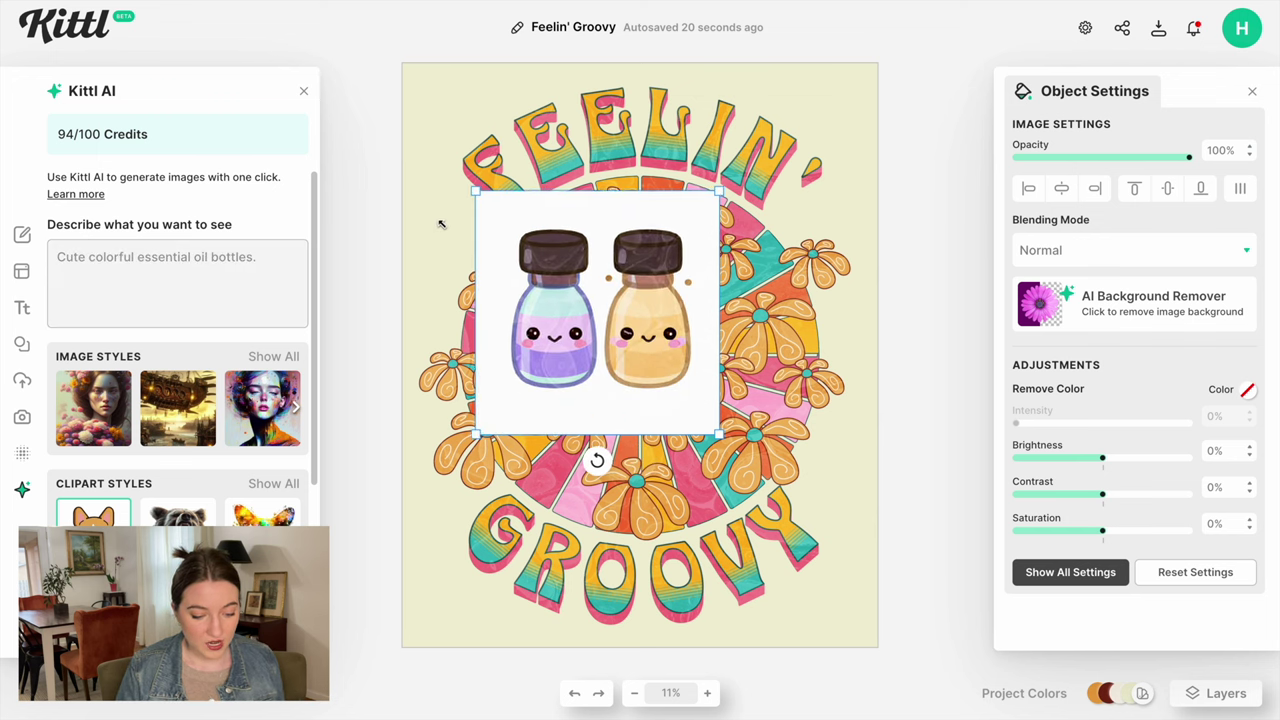
pyautogui.moveTo(600, 320); pyautogui.dragTo(636, 359)
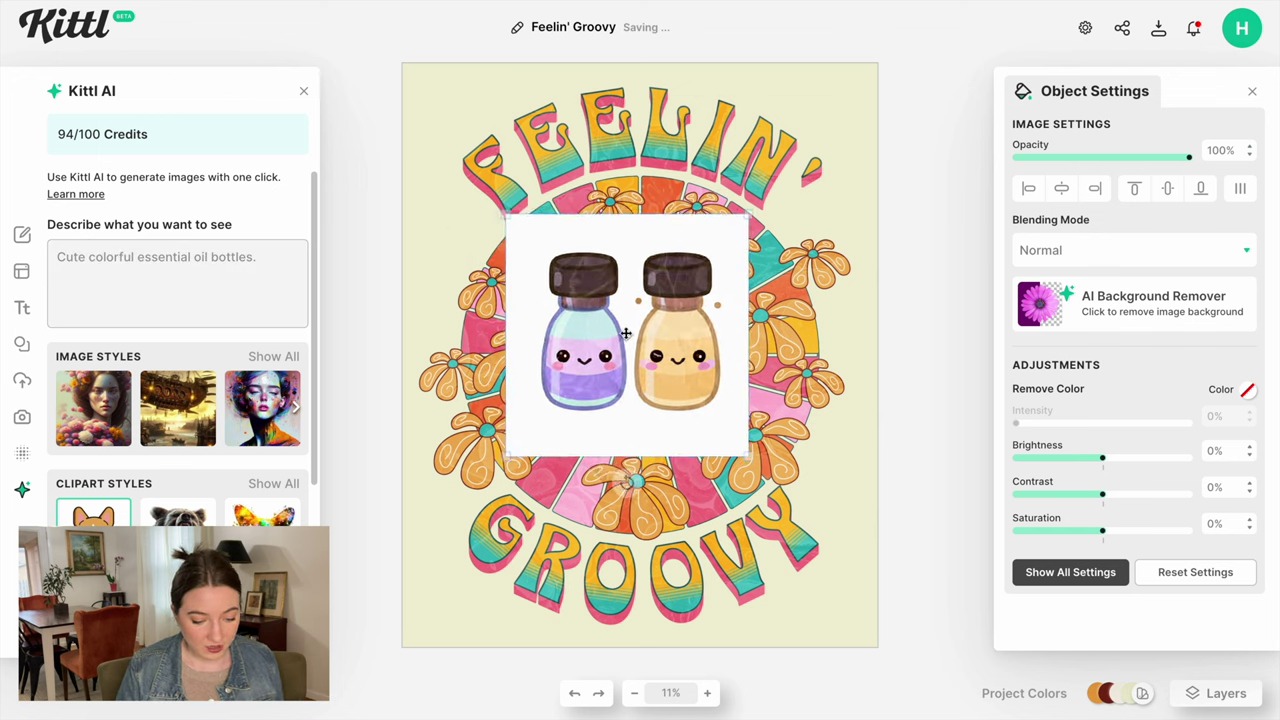
pyautogui.click(1110, 314)
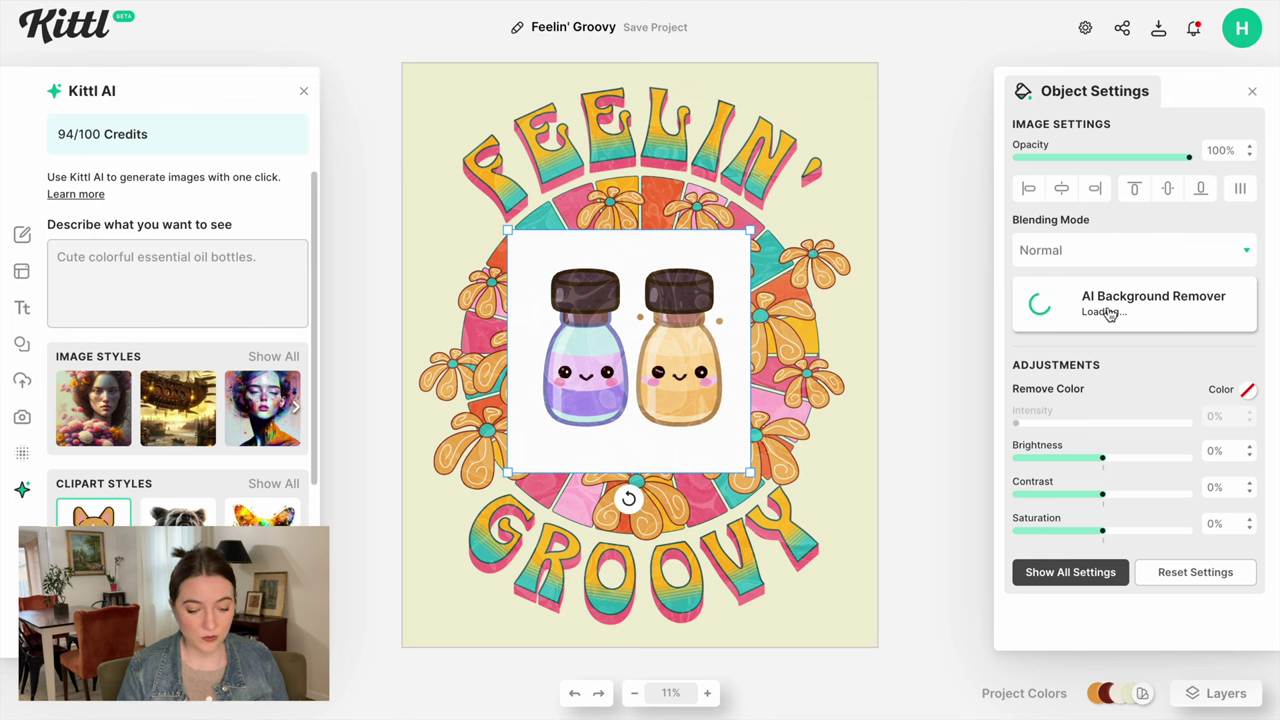
# Step: Delete the artboard's background texture and enlarge the bottles image until it covers most of the sunburst
pyautogui.click(840, 214)
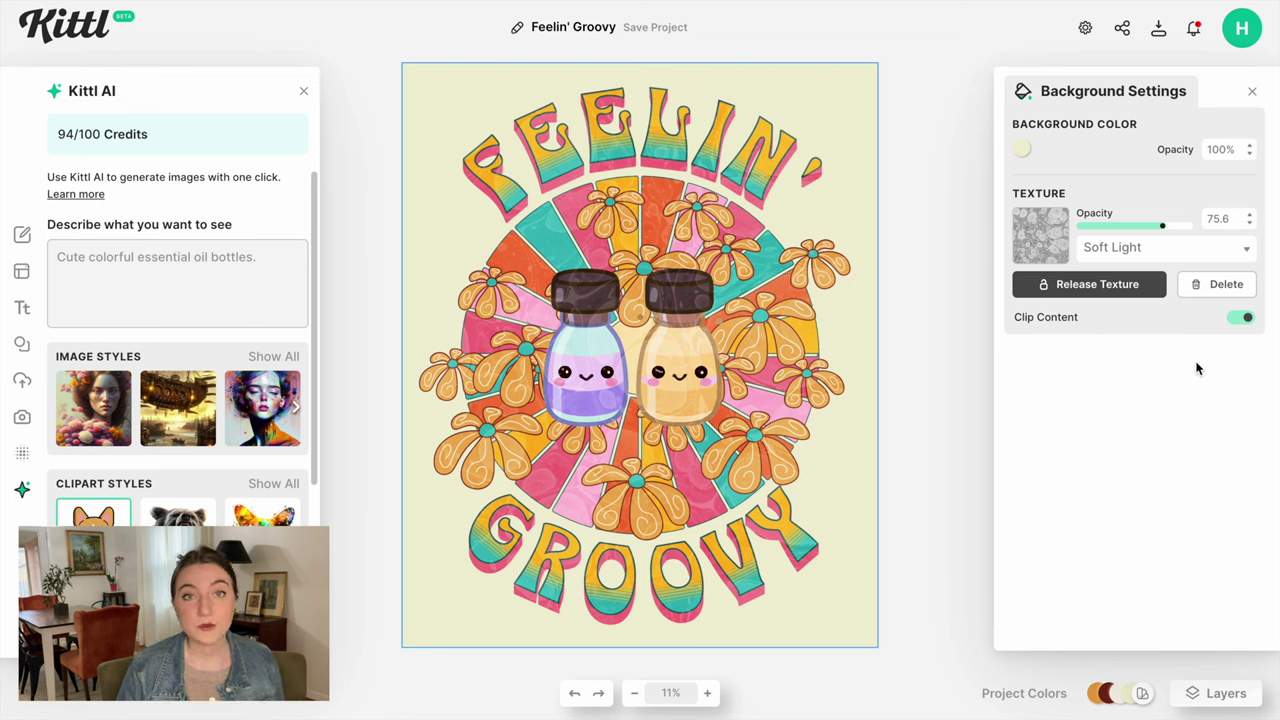
pyautogui.click(1215, 286)
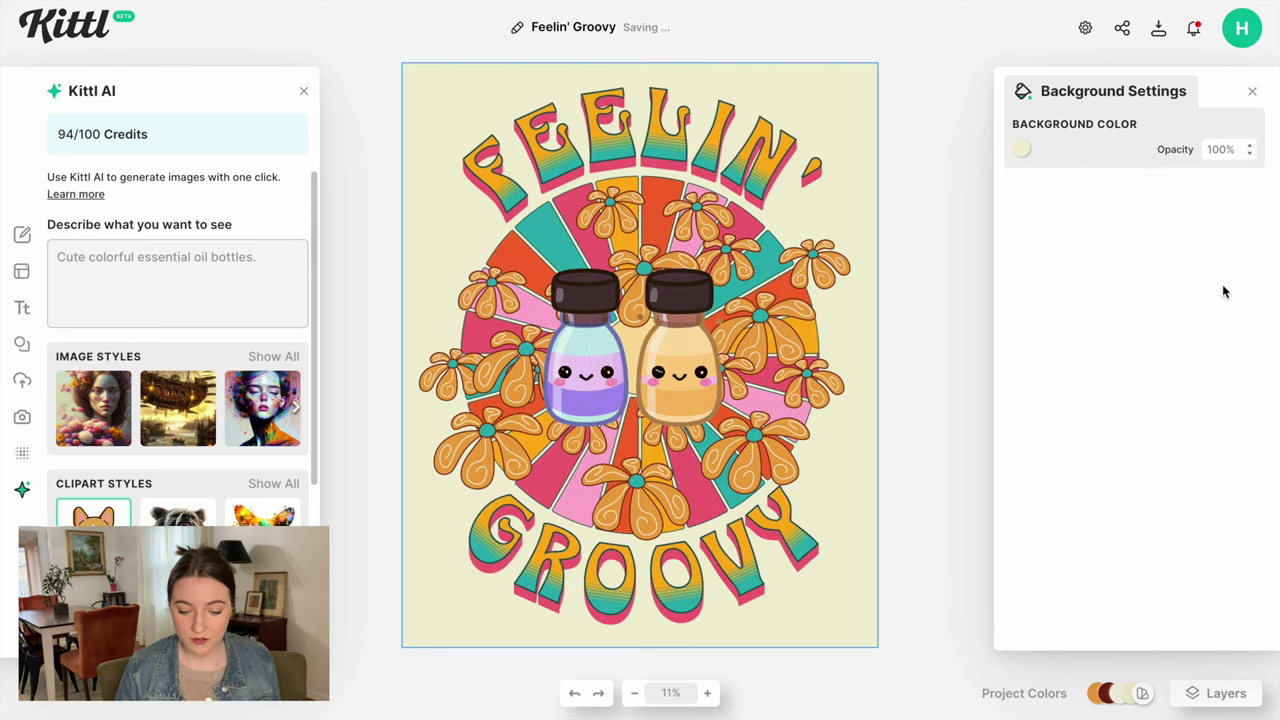
pyautogui.click(680, 356)
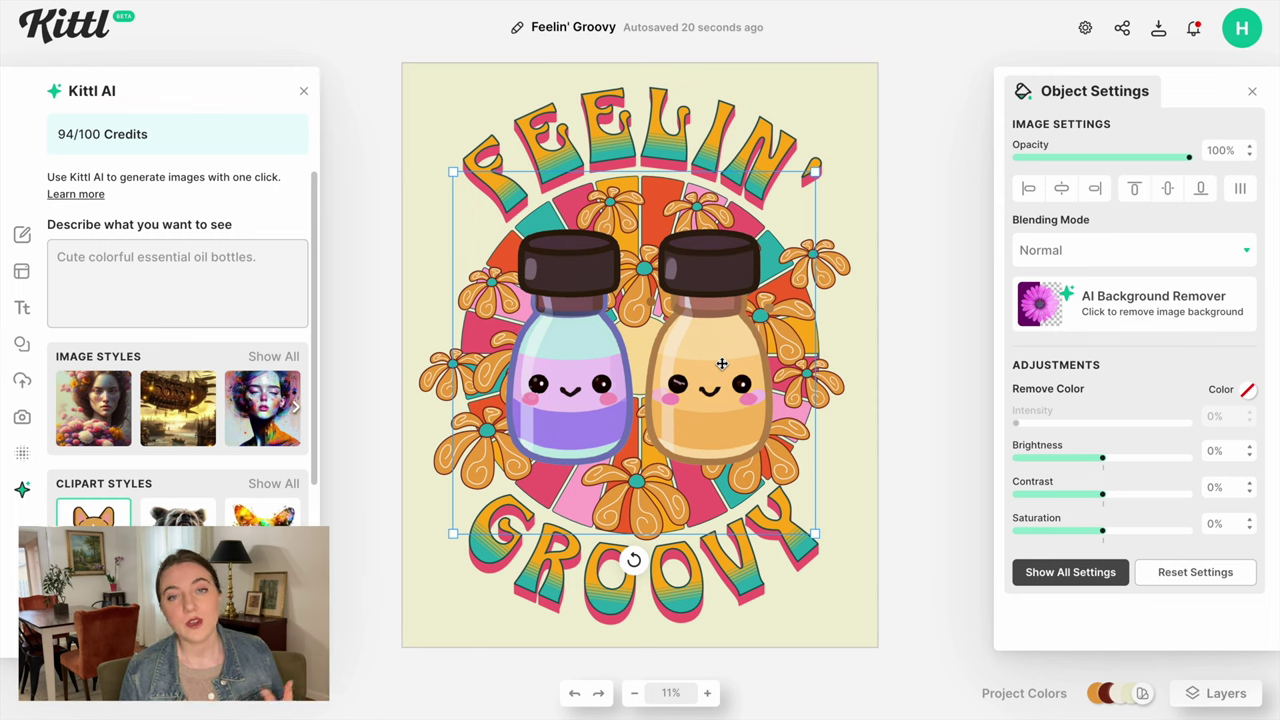
# Step: Replace the FEELIN' text above the sunburst with OILY
pyautogui.doubleClick(644, 132)
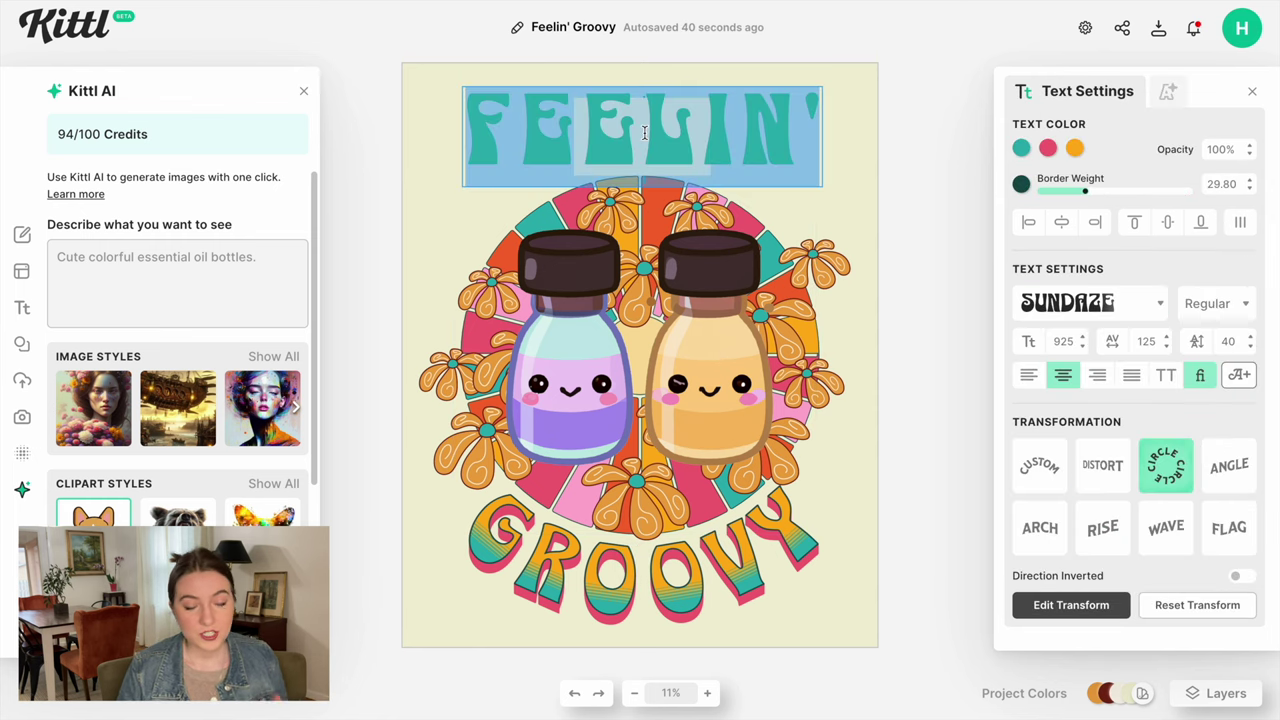
pyautogui.write('OILY')
pyautogui.click(713, 601)
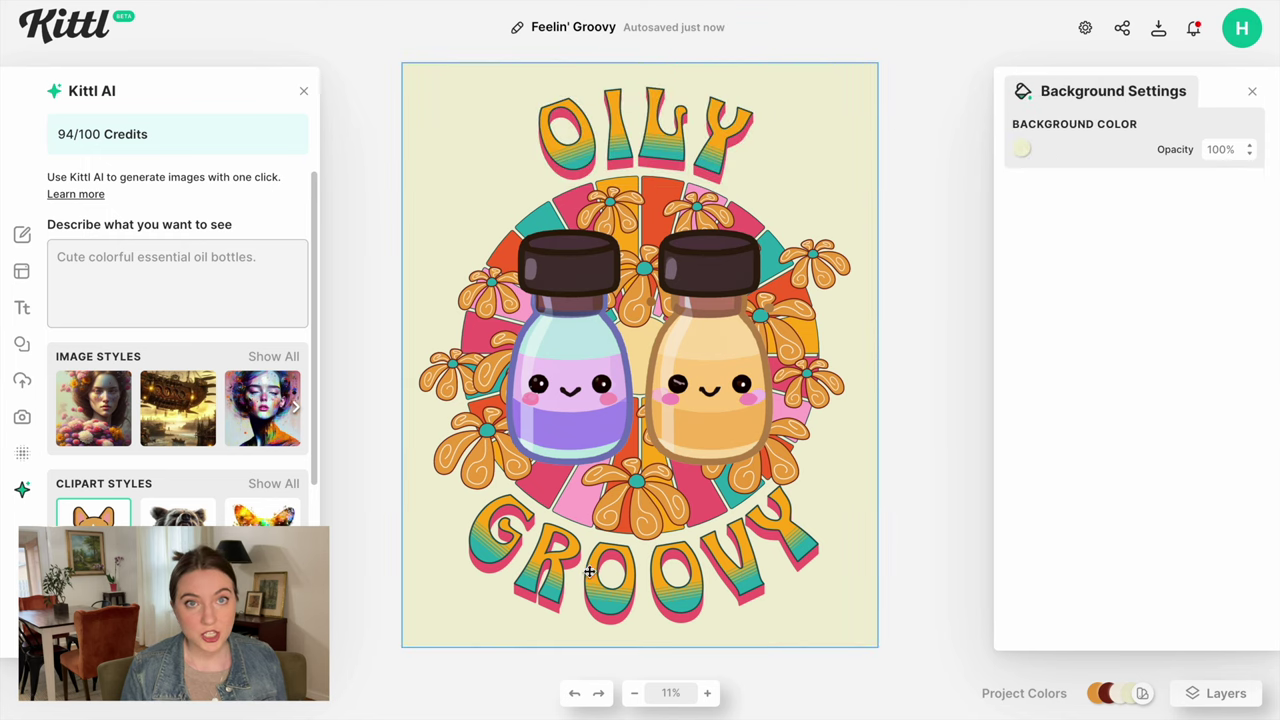
# Step: Replace the GROOVY text below the sunburst with MAMA
pyautogui.doubleClick(585, 555)
pyautogui.write('MAMA')
pyautogui.click(846, 443)
# Step: Change the curved text above the bottles to ESSENTIAL OIL
pyautogui.doubleClick(644, 130)
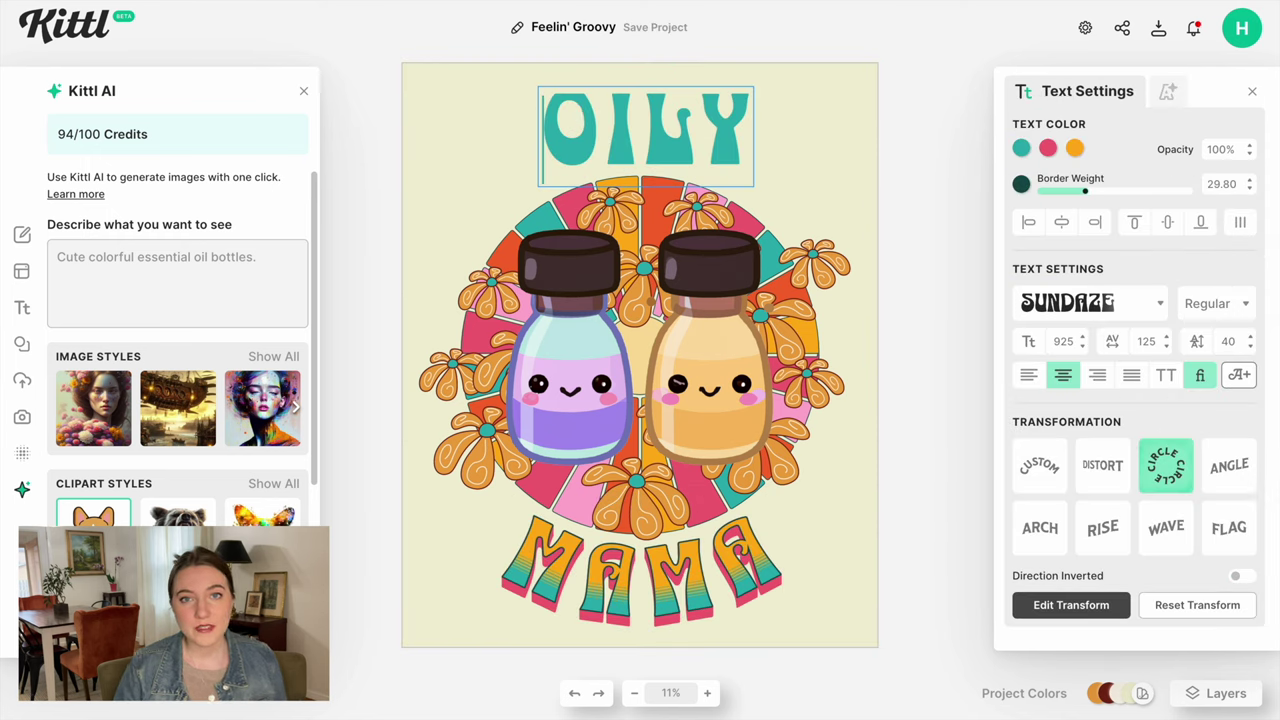
pyautogui.write('ESSENTIAL')
pyautogui.press('Return')
pyautogui.write('OIL')
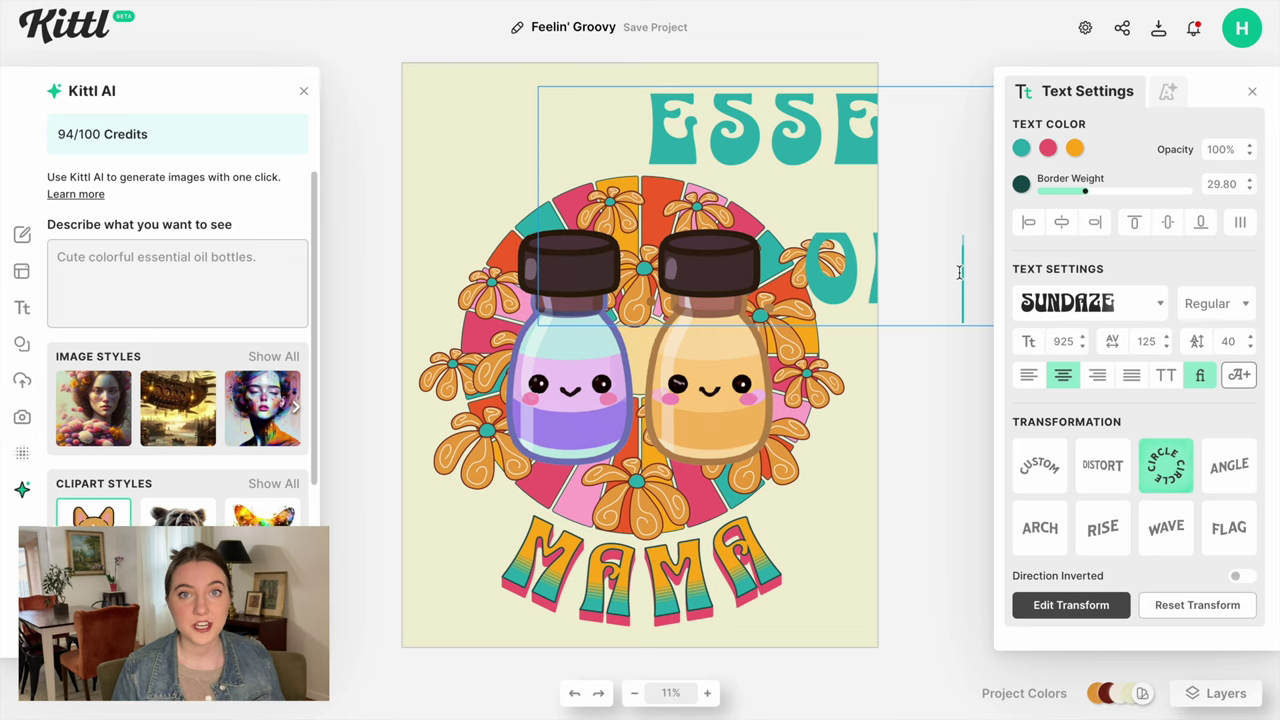
pyautogui.press('Escape')
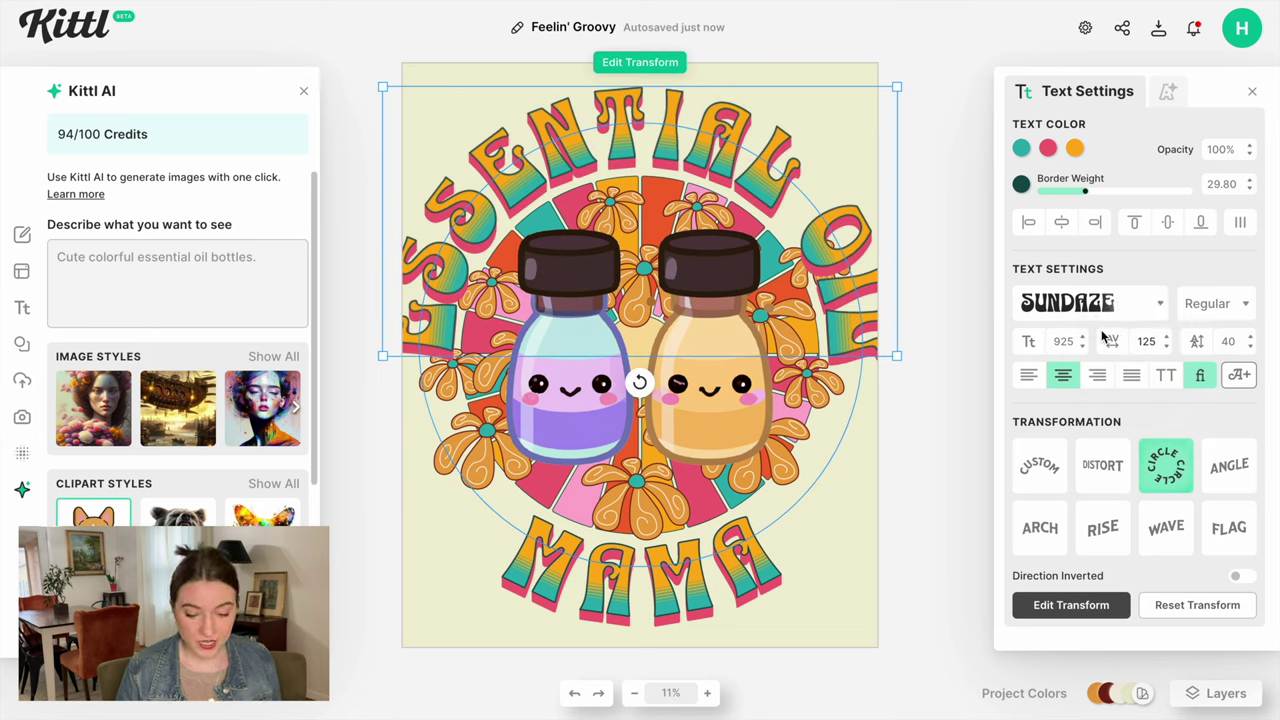
# Step: Reduce the upper text's letter spacing to 70 and then to 30, and shorten the text to ESSENTIAL
pyautogui.doubleClick(1154, 341)
pyautogui.write('70')
pyautogui.press('Return')
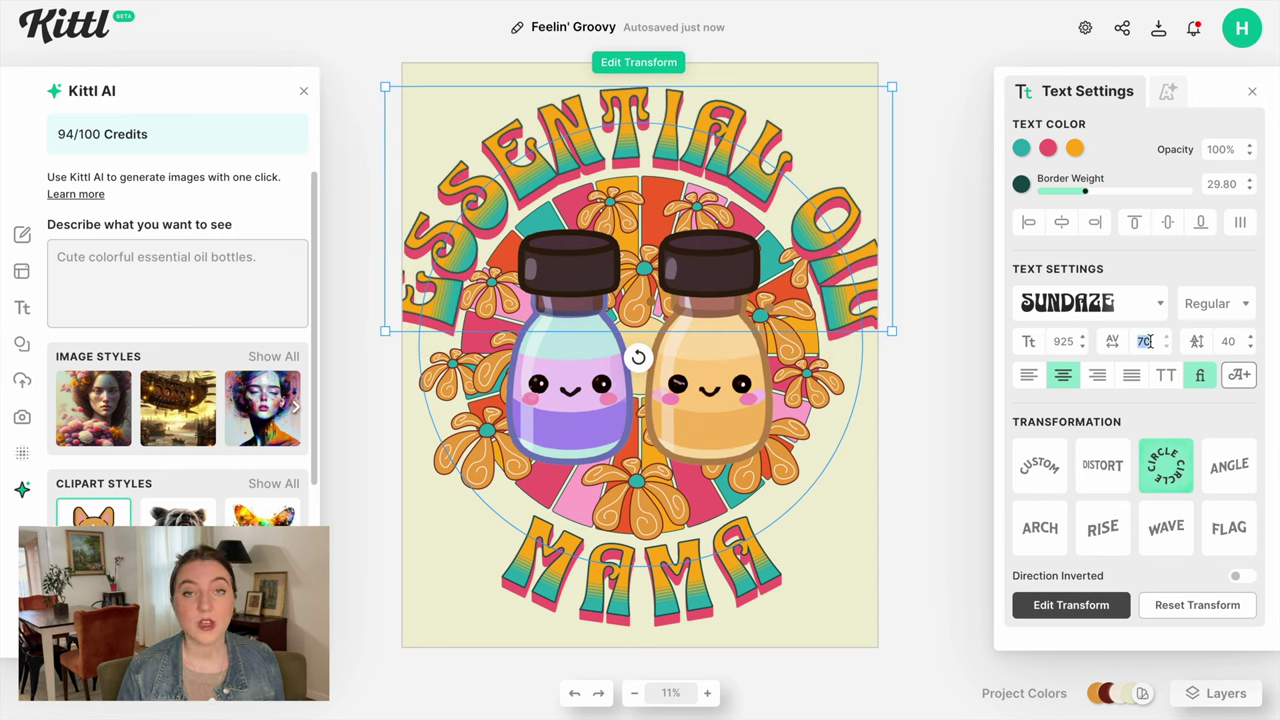
pyautogui.write('30')
pyautogui.press('Return')
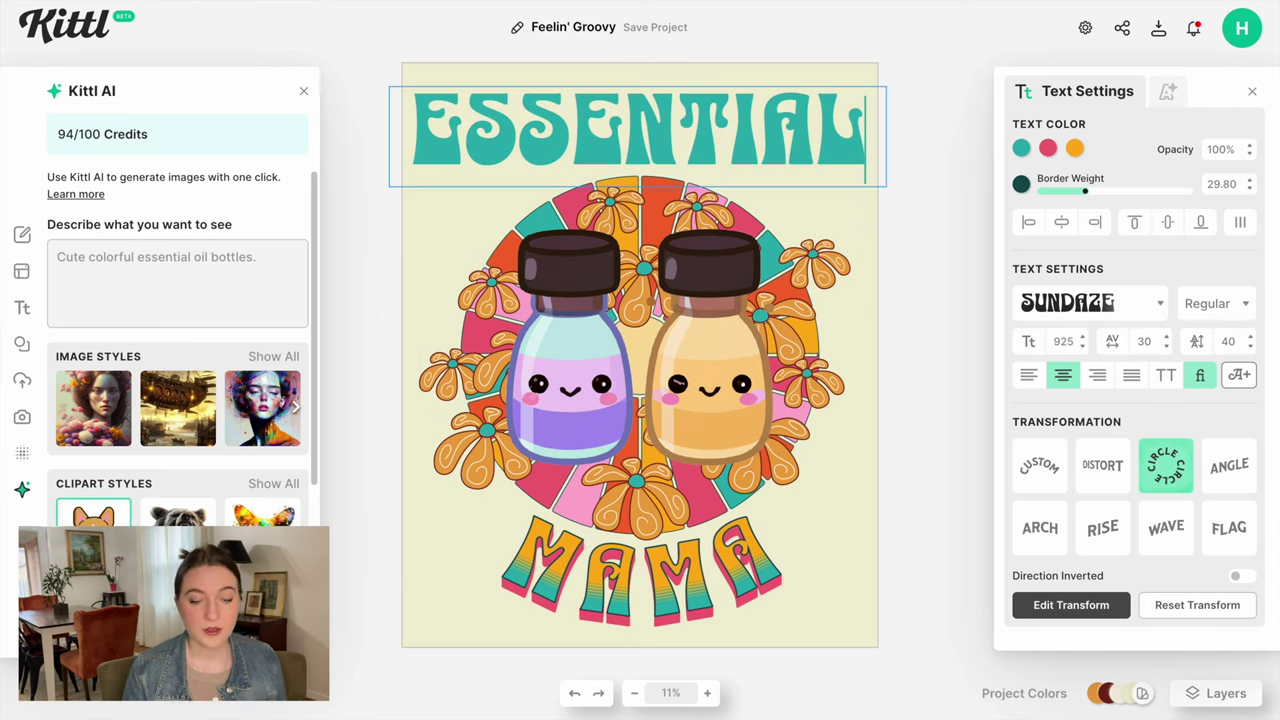
pyautogui.press('Escape')
pyautogui.press('Escape')
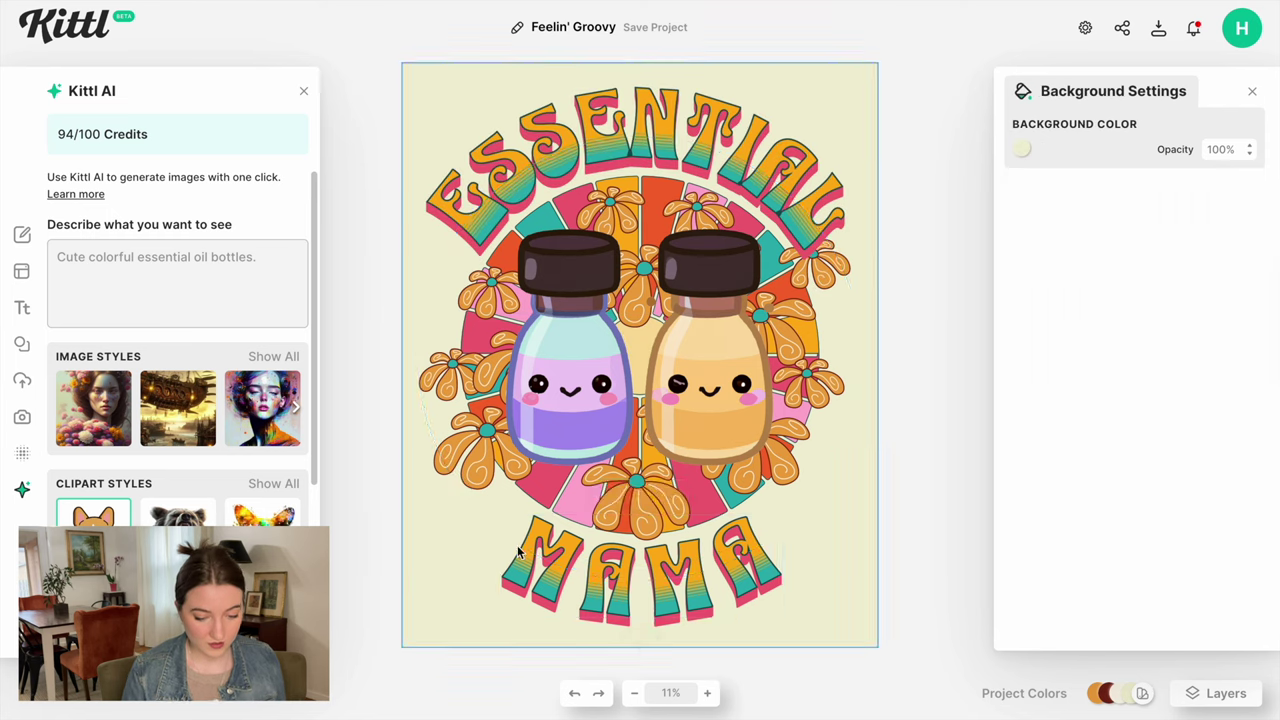
# Step: Change the lower curved text to OIL MAMA with a letter spacing of 70, and nudge the bottles image slightly down
pyautogui.doubleClick(514, 560)
pyautogui.click(514, 560)
pyautogui.write('OIL')
pyautogui.press('Escape')
pyautogui.doubleClick(1145, 341)
pyautogui.write('70')
pyautogui.press('Return')
pyautogui.click(576, 349)
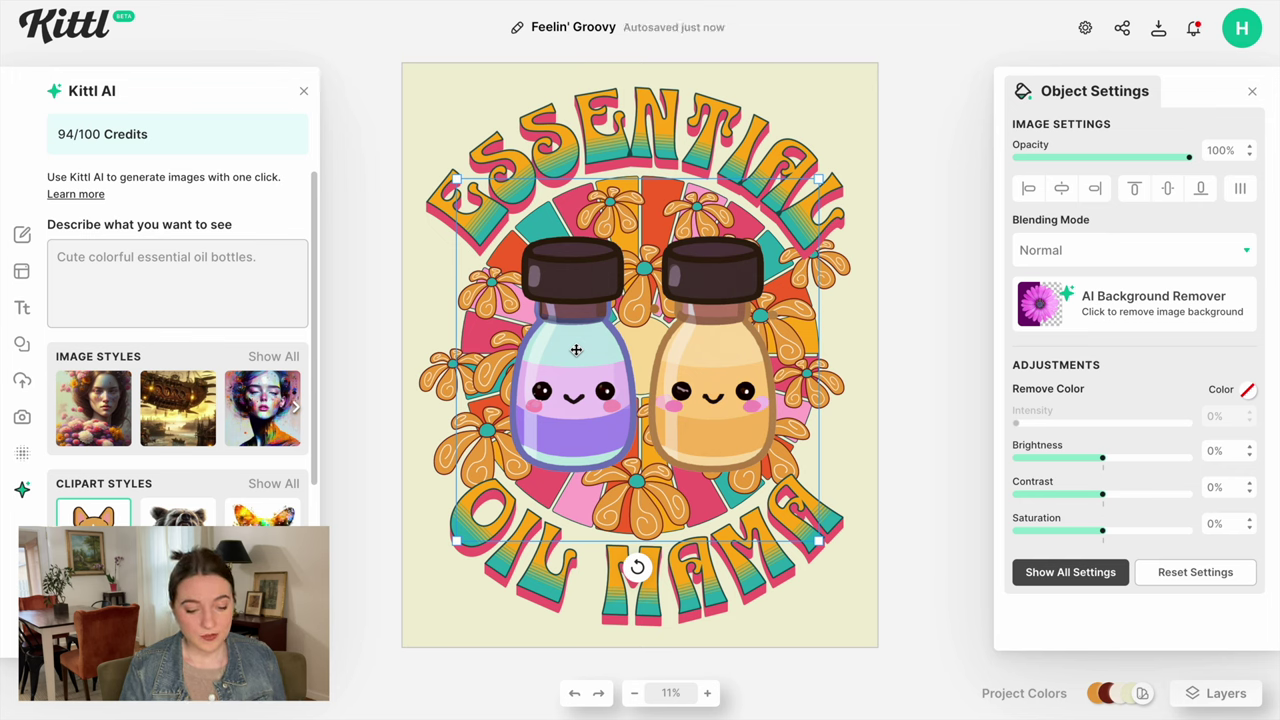
# Step: Change the ESSENTIAL text's teal fill to the purple sampled from the left bottle's liquid
pyautogui.click(592, 135)
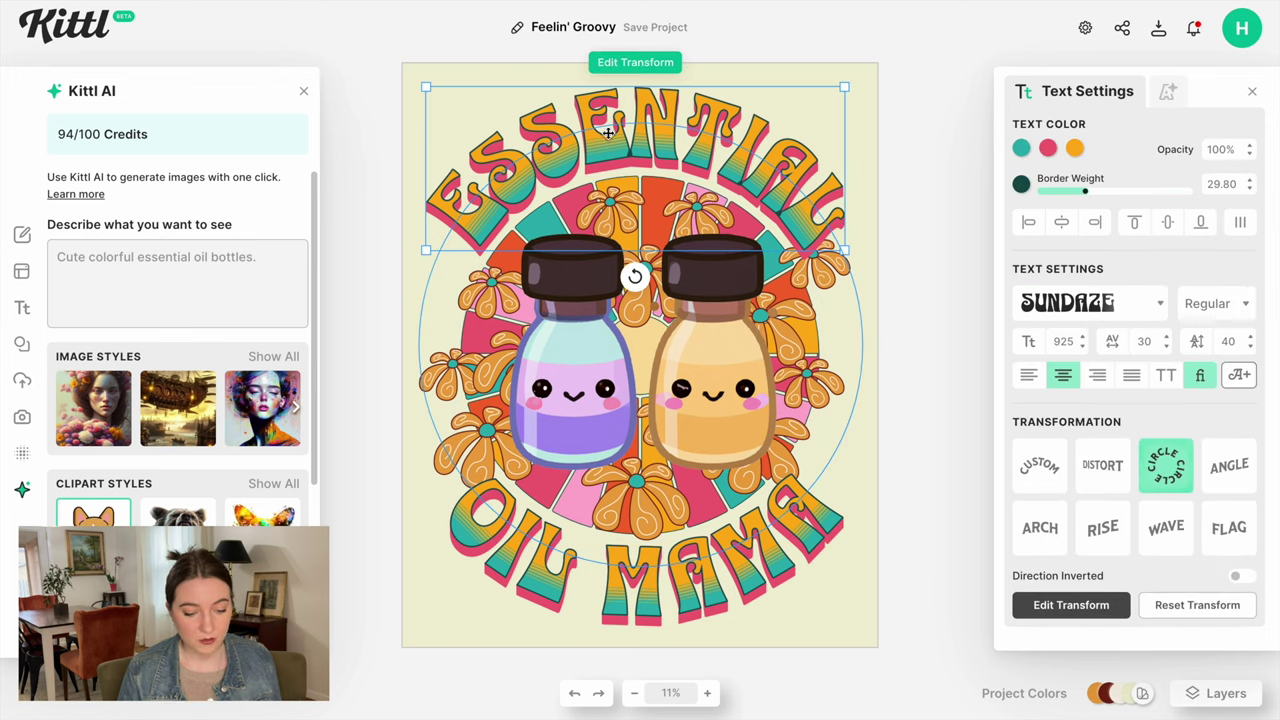
pyautogui.click(1021, 149)
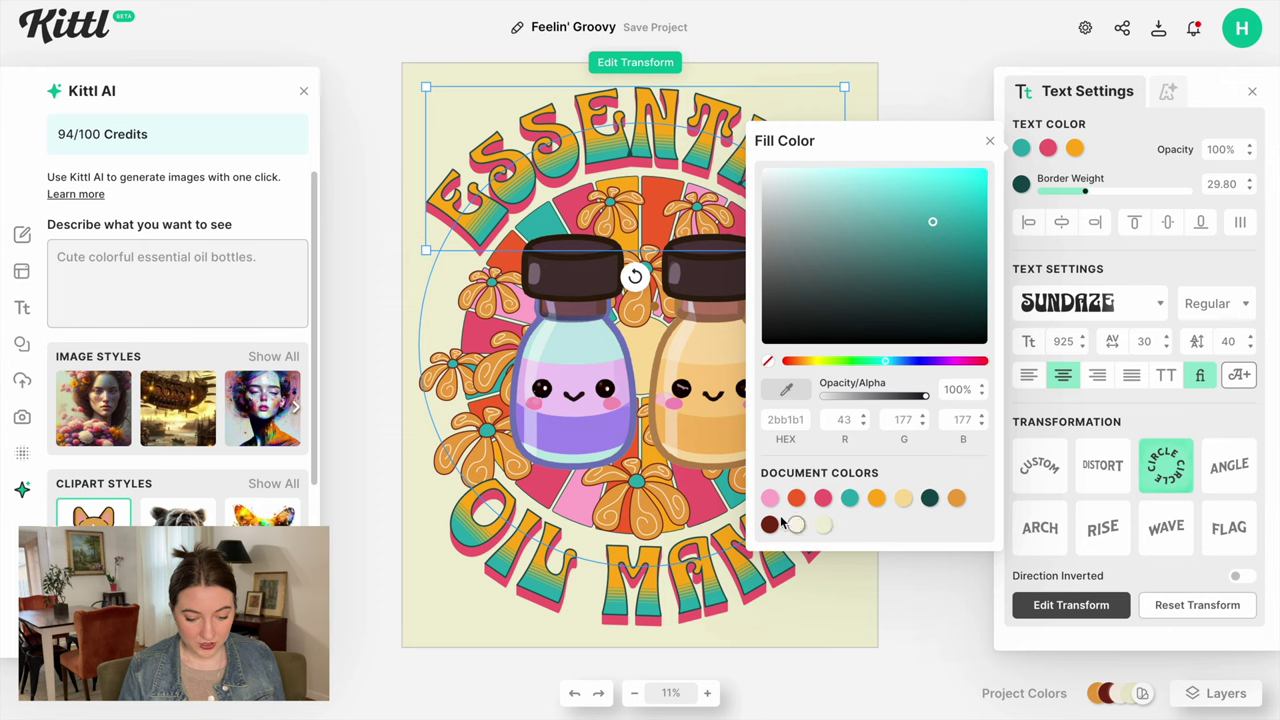
pyautogui.click(786, 390)
pyautogui.click(574, 434)
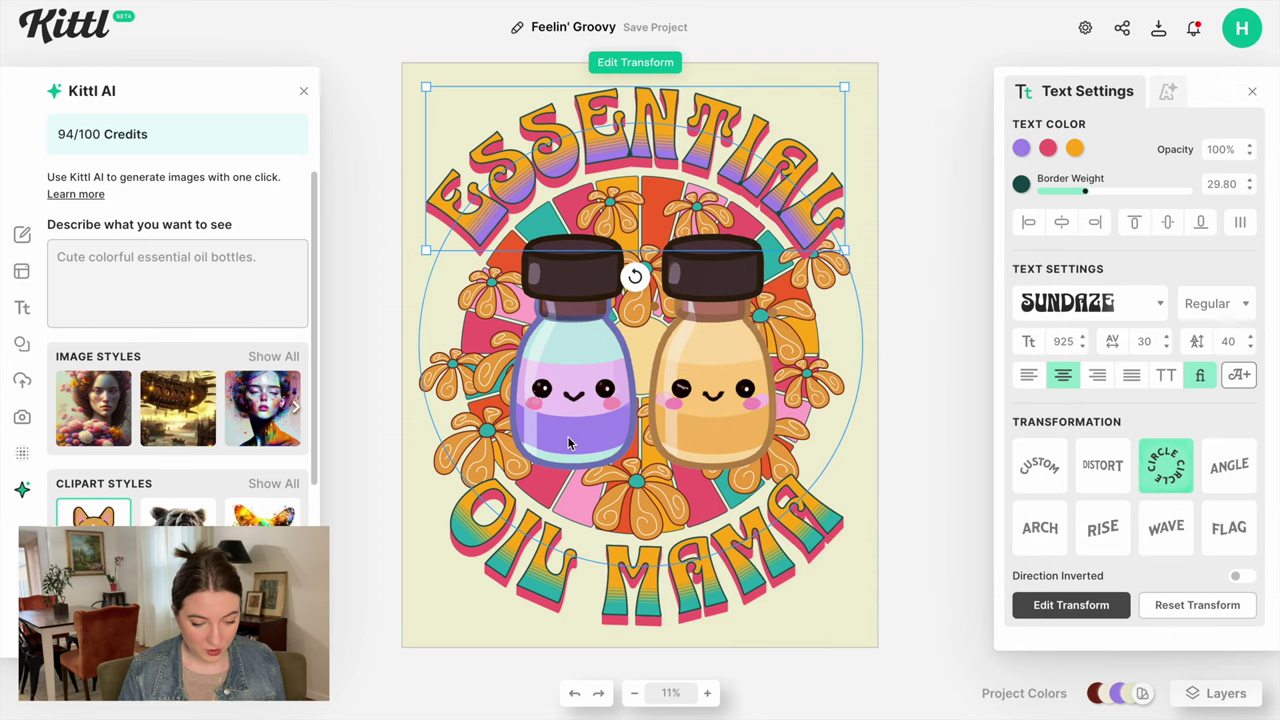
# Step: Recolor the ESSENTIAL text's shadow with the brown of the bottle neck and its orange with the amber of the right bottle
pyautogui.click(1048, 150)
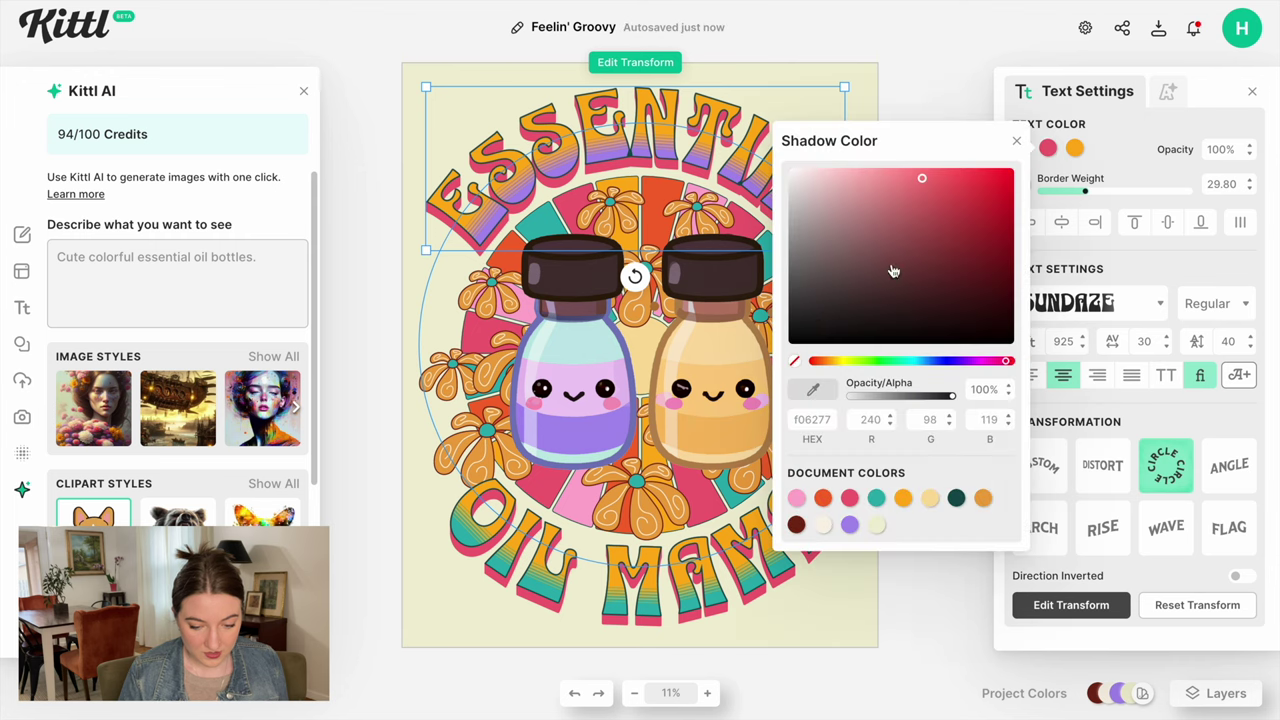
pyautogui.click(813, 389)
pyautogui.click(581, 284)
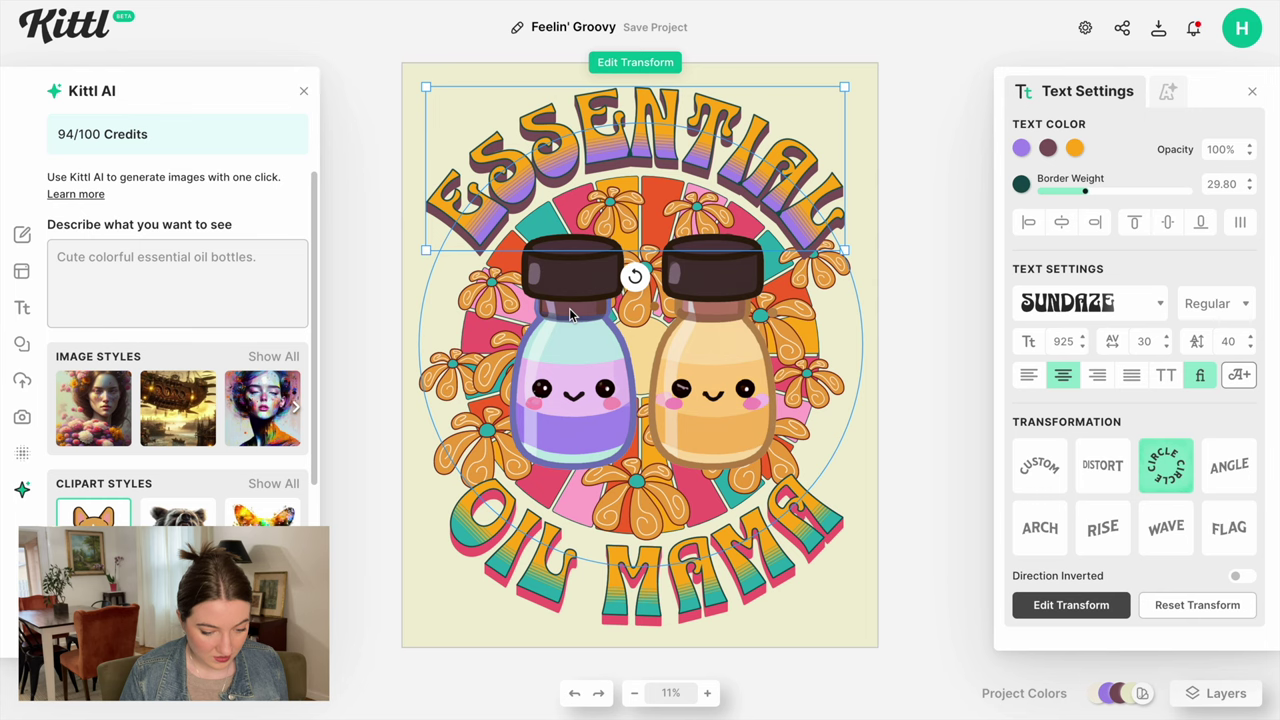
pyautogui.click(1075, 149)
pyautogui.click(843, 391)
pyautogui.click(720, 443)
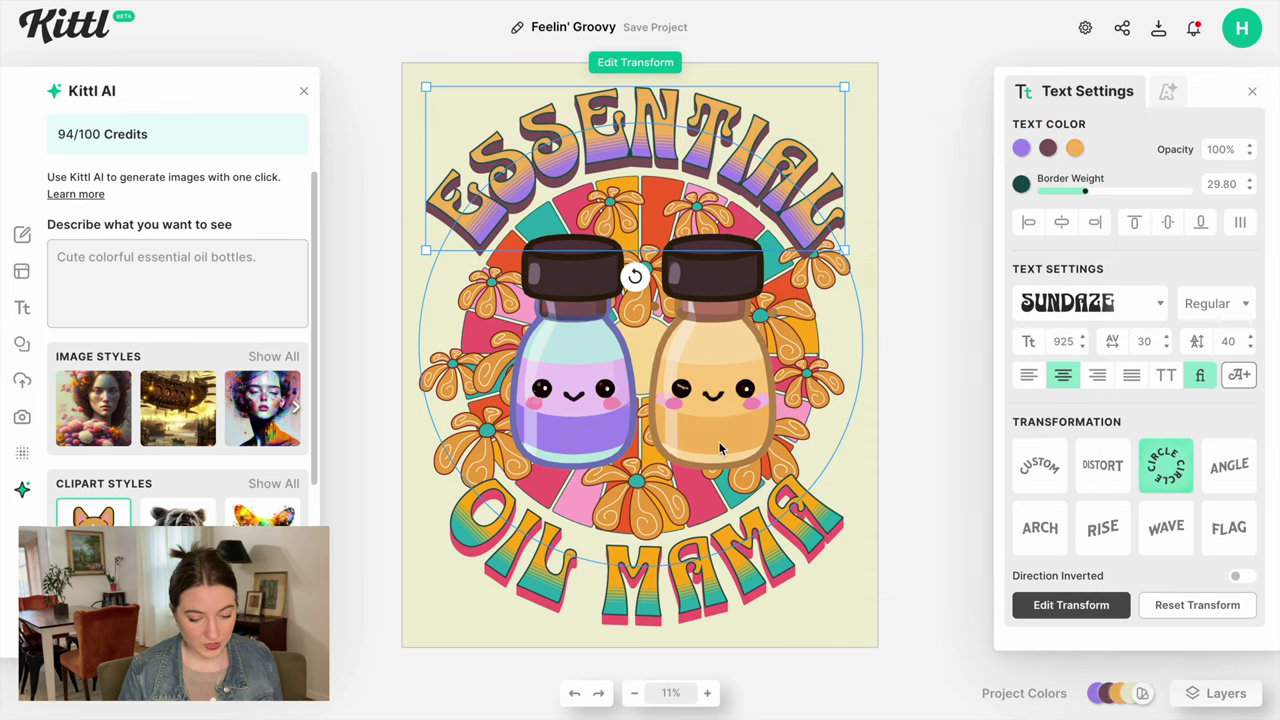
# Step: Recolor the OIL MAMA text to match ESSENTIAL, using the purple fill, brown shadow and amber
pyautogui.click(932, 370)
pyautogui.click(718, 540)
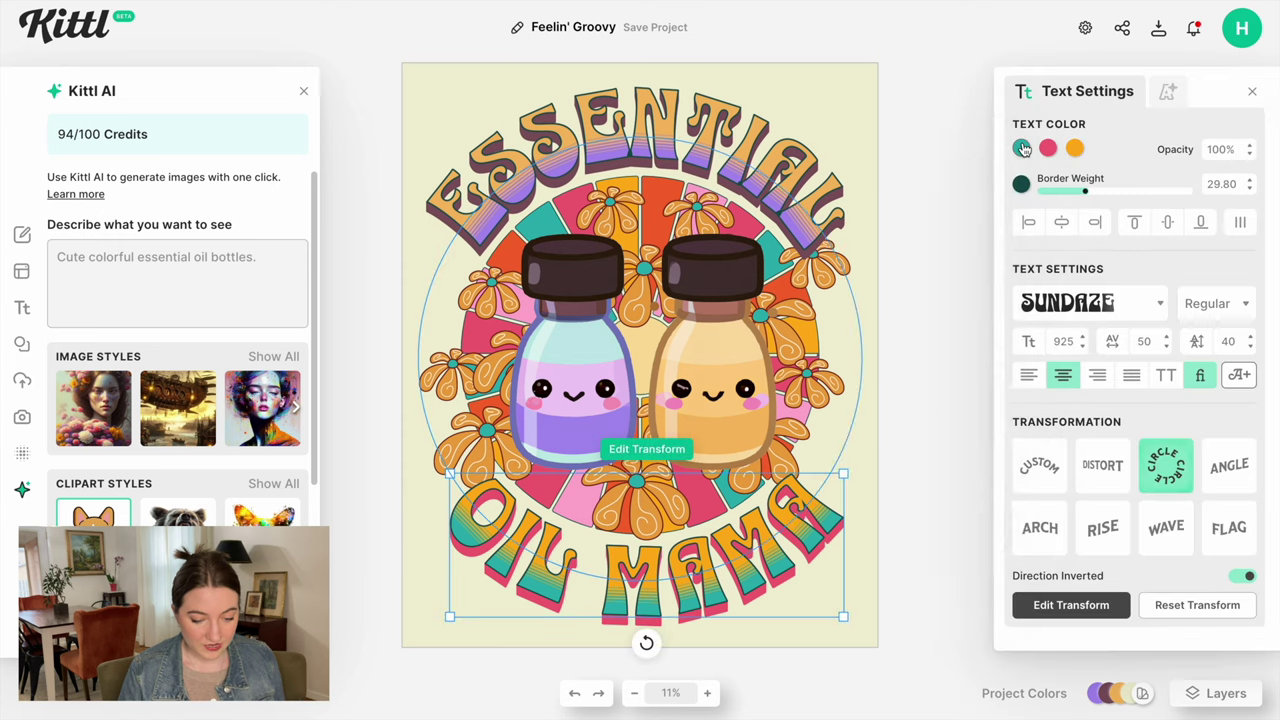
pyautogui.click(1021, 148)
pyautogui.click(1047, 148)
pyautogui.click(1075, 149)
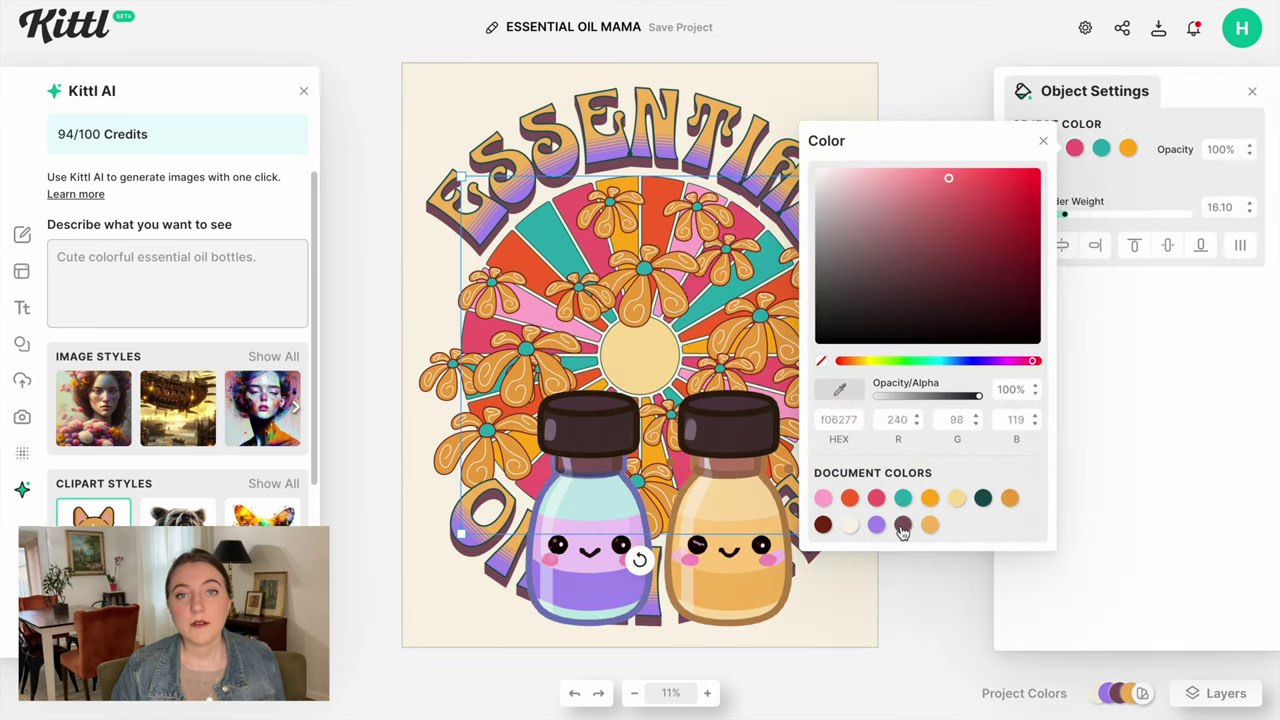
# Step: Recolor the color wheel's red-pink segments brown, its teal segments purple and its orange-red segments pale yellow using the document colors
pyautogui.click(1103, 155)
pyautogui.click(903, 526)
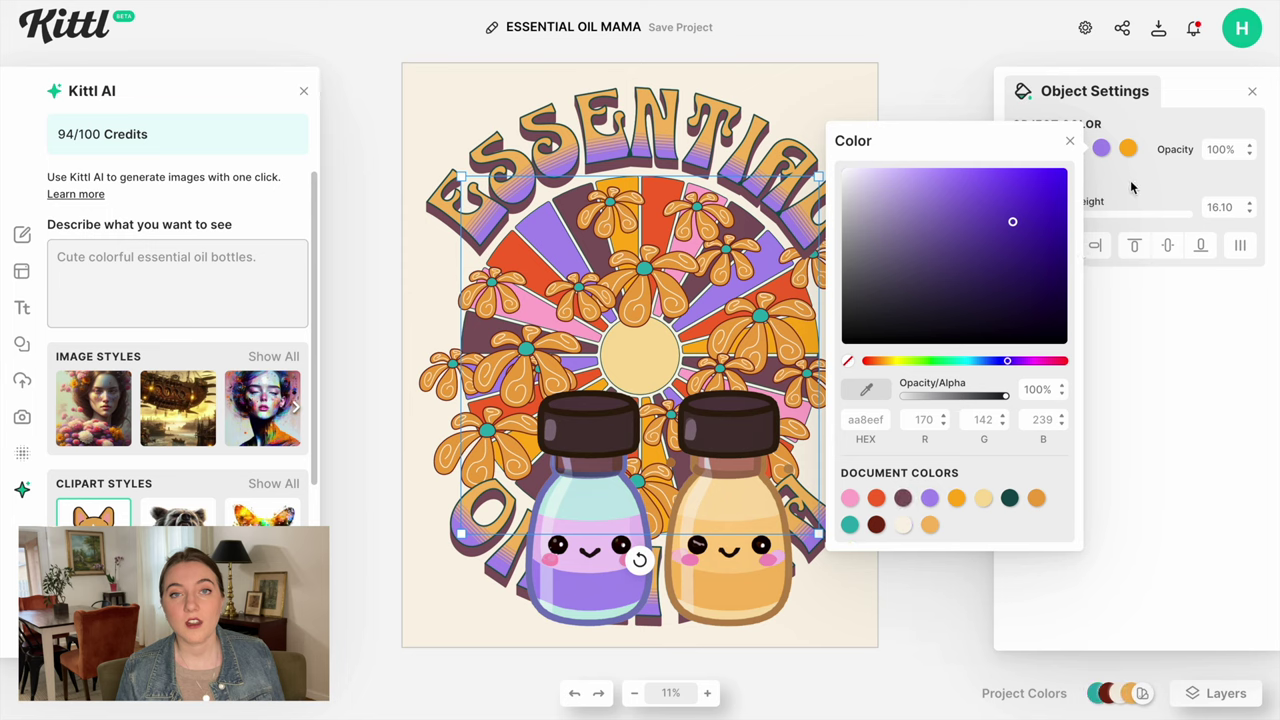
pyautogui.click(1047, 148)
pyautogui.click(930, 498)
pyautogui.click(1021, 148)
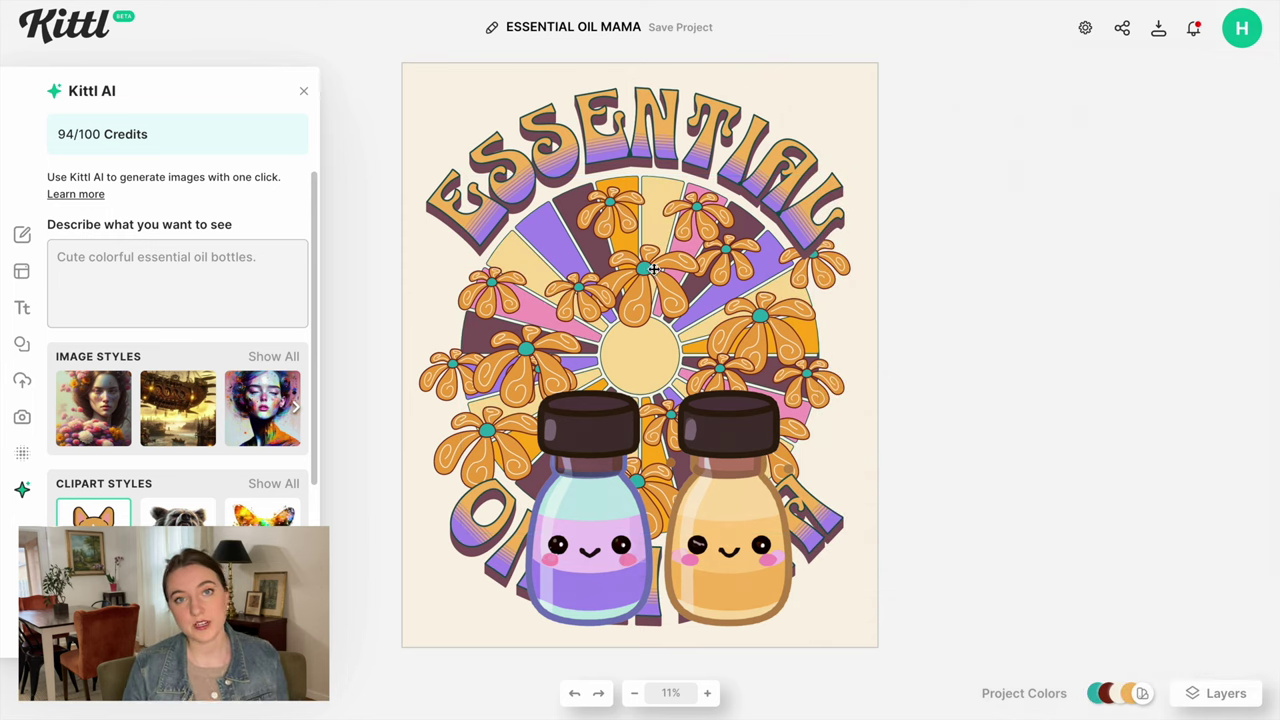
# Step: Change the teal centers of the flower group to pink
pyautogui.click(1048, 148)
pyautogui.click(1048, 148)
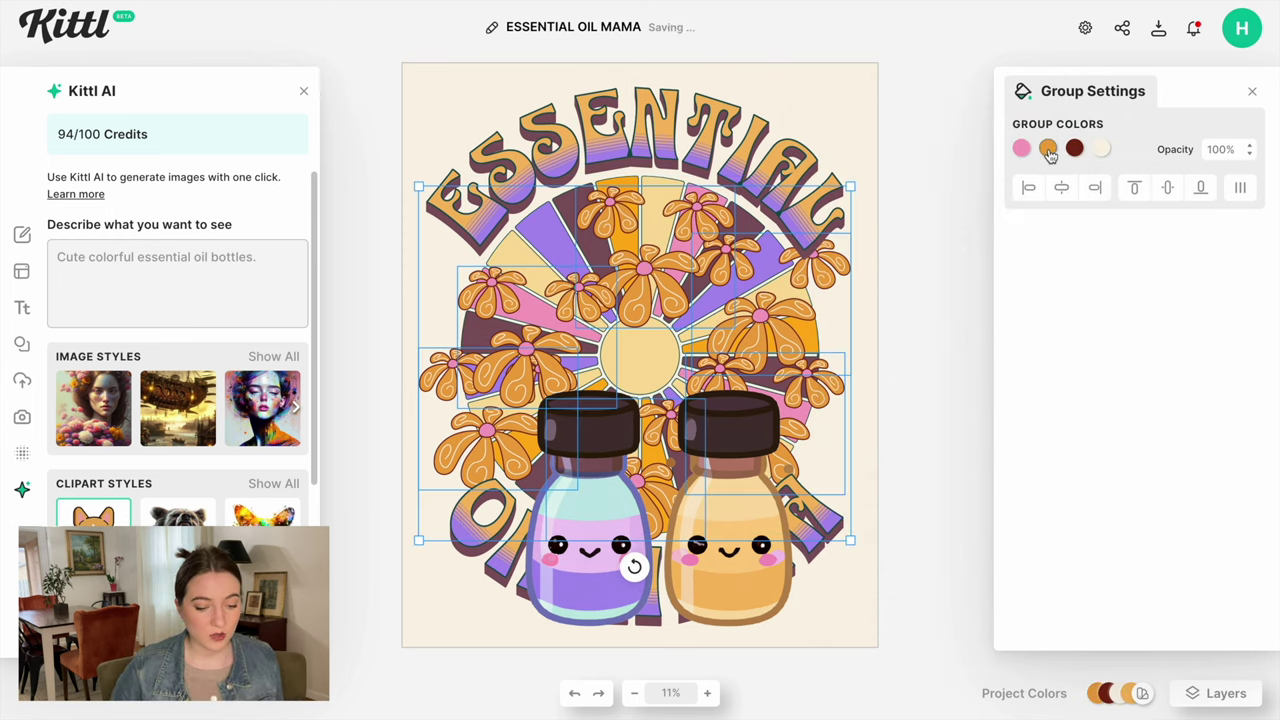
pyautogui.click(1048, 148)
pyautogui.click(903, 134)
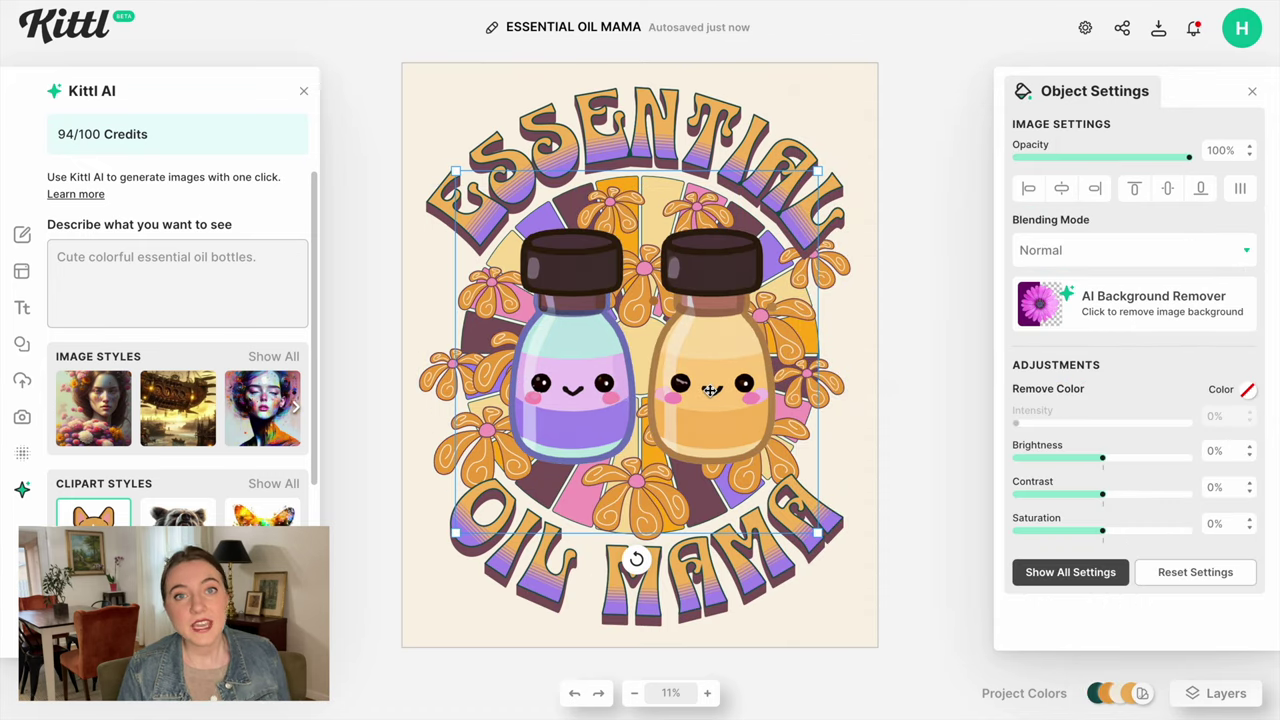
# Step: Set the bottles image's brightness to -4%, contrast to 3% and saturation to 1%, and enlarge the whole design to fill the artboard
pyautogui.moveTo(1101, 461); pyautogui.dragTo(1105, 539)
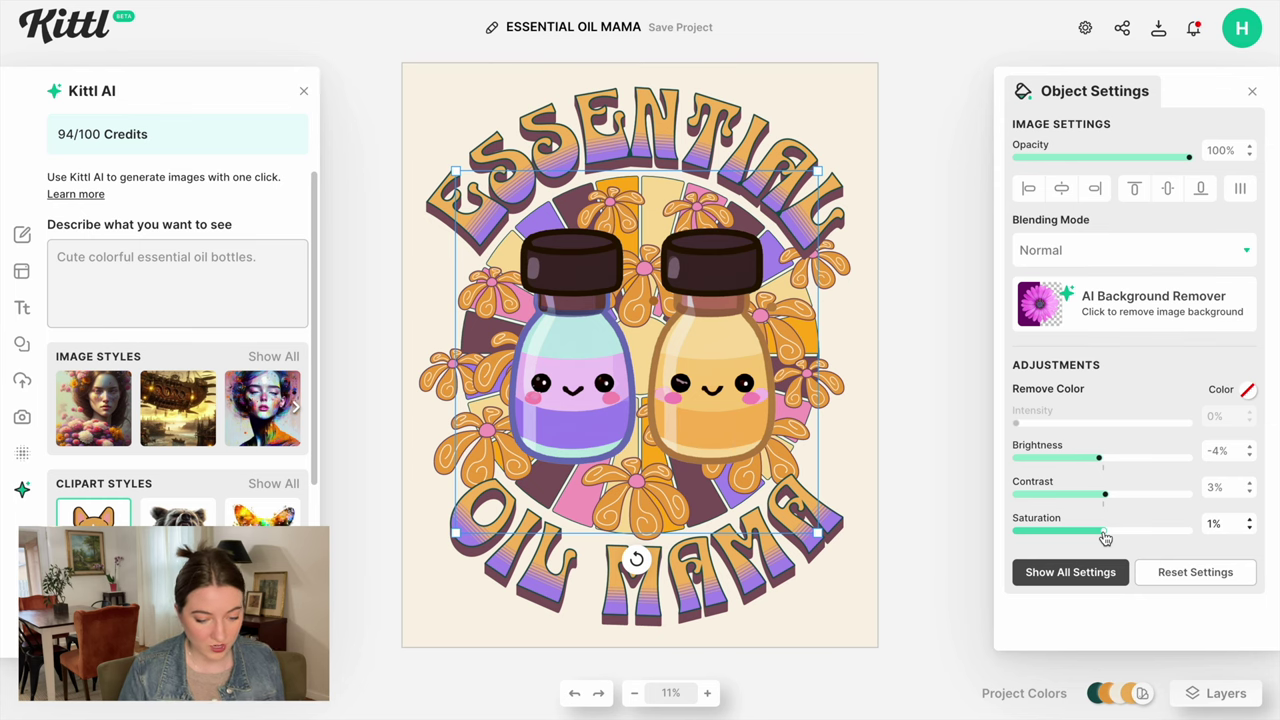
pyautogui.click(746, 340)
pyautogui.moveTo(417, 88); pyautogui.dragTo(401, 65)
pyautogui.moveTo(851, 618); pyautogui.dragTo(879, 643)
pyautogui.click(895, 650)
# Step: Reorder the layers so the ESSENTIAL and Groovy text layers sit beneath the Flowers group and above the color wheel
pyautogui.click(730, 138)
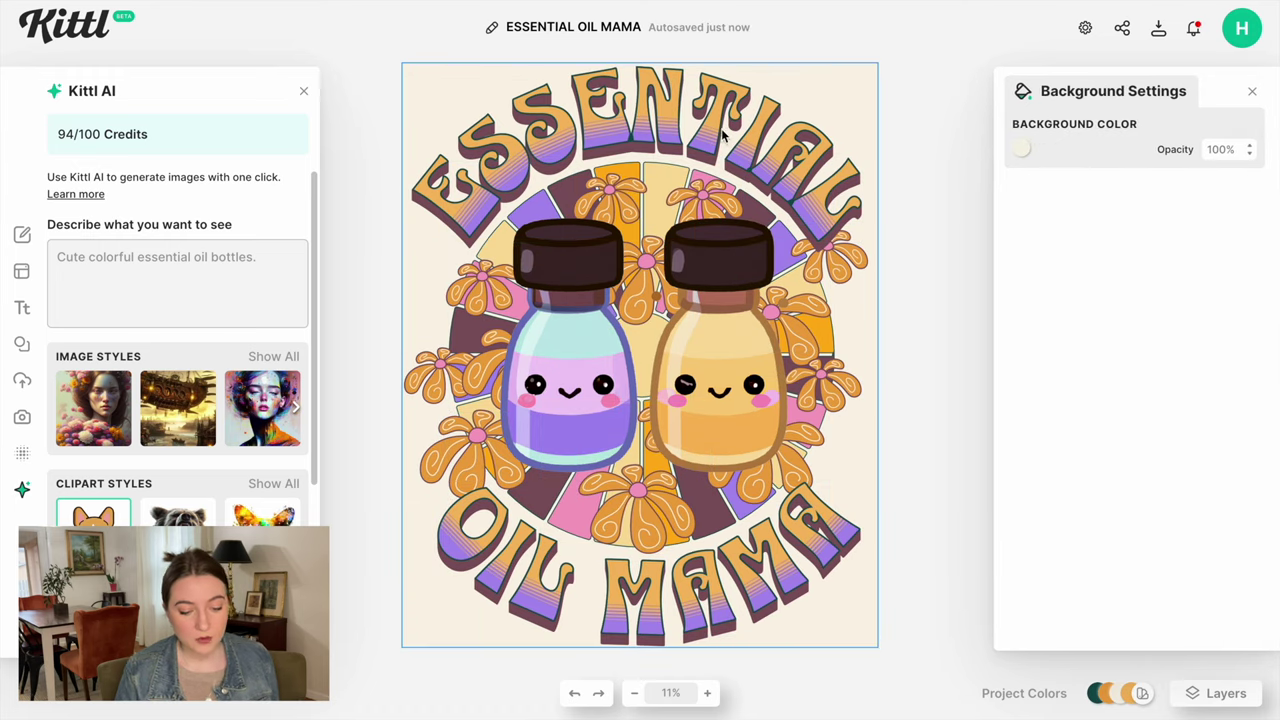
pyautogui.click(730, 138)
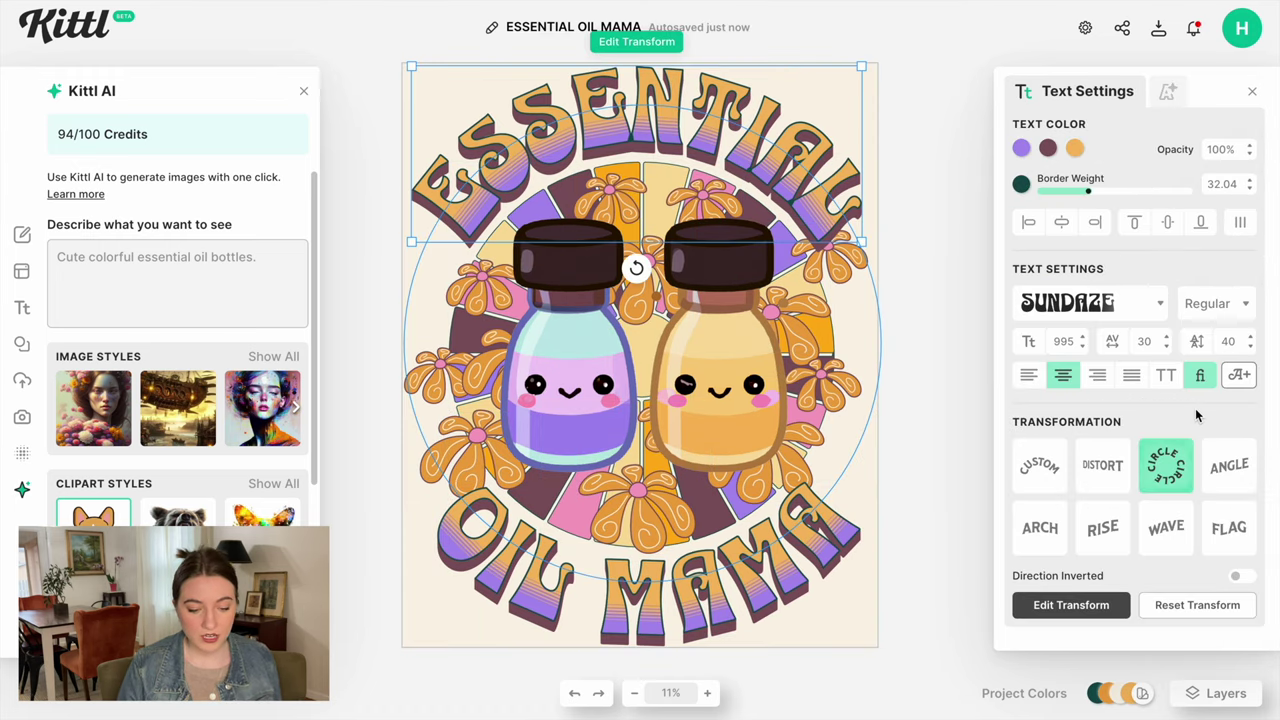
pyautogui.click(1218, 693)
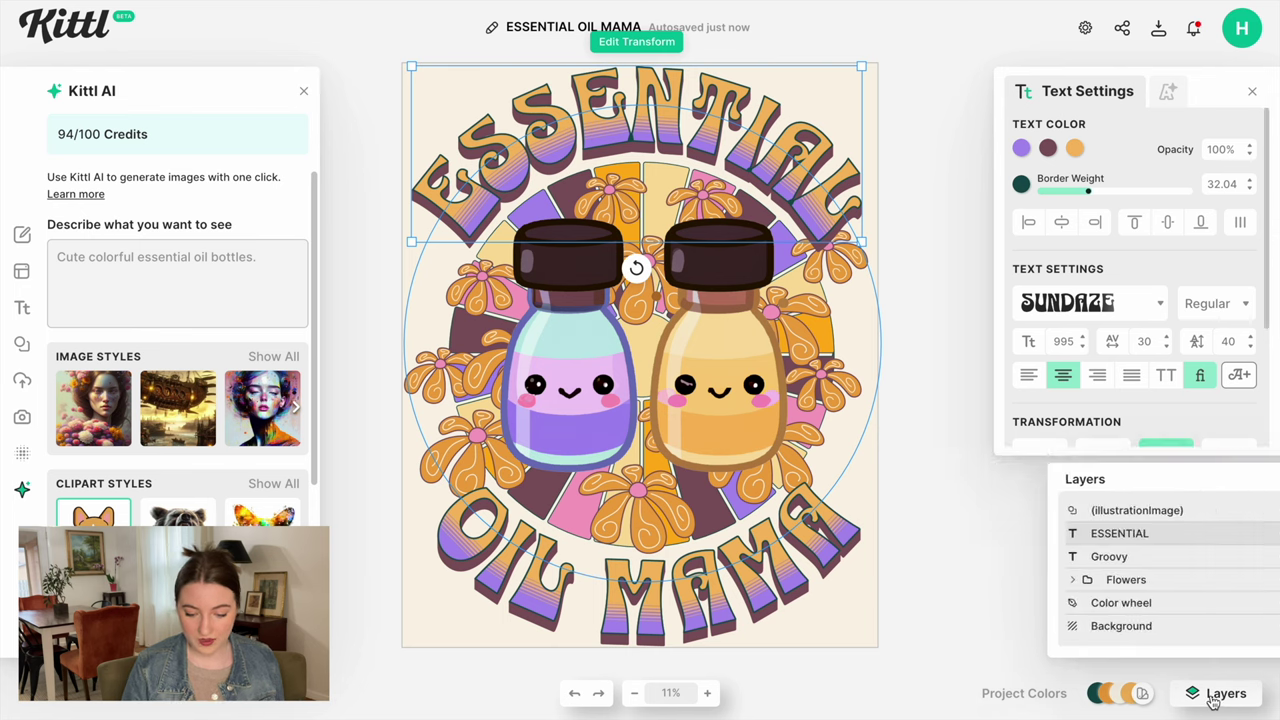
pyautogui.moveTo(1071, 538); pyautogui.dragTo(1069, 592)
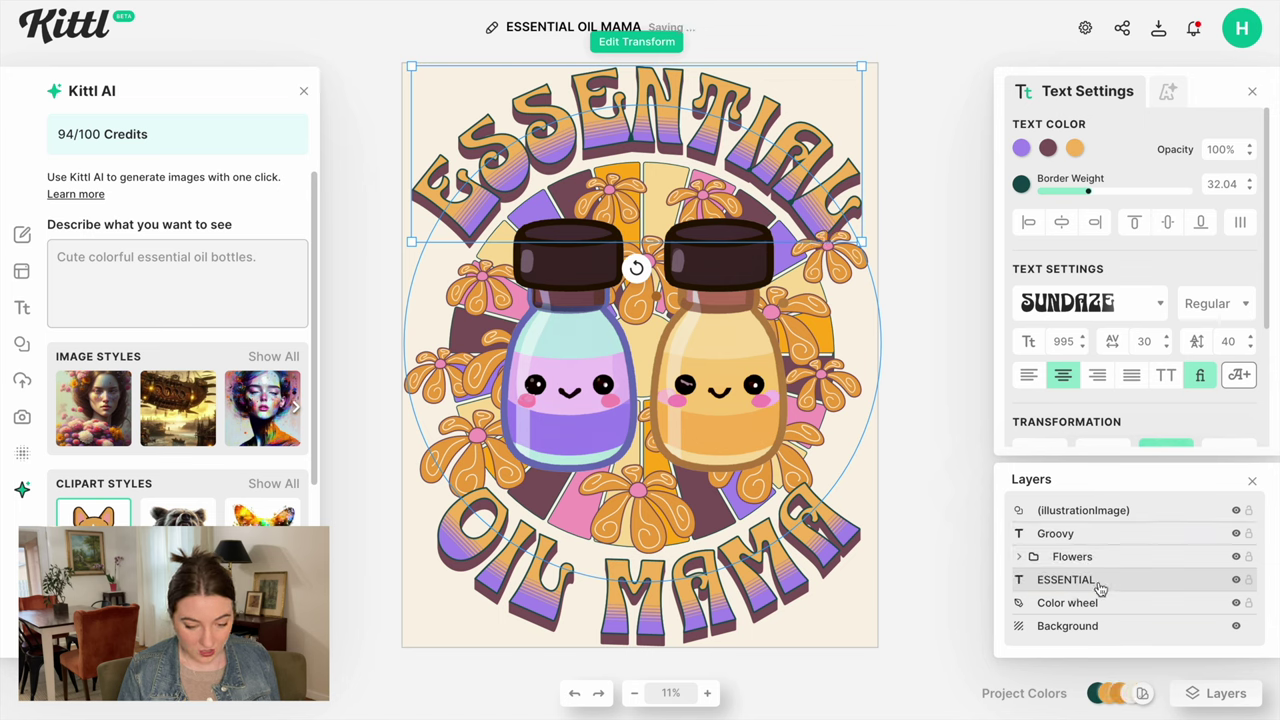
pyautogui.moveTo(1099, 588); pyautogui.dragTo(1040, 570)
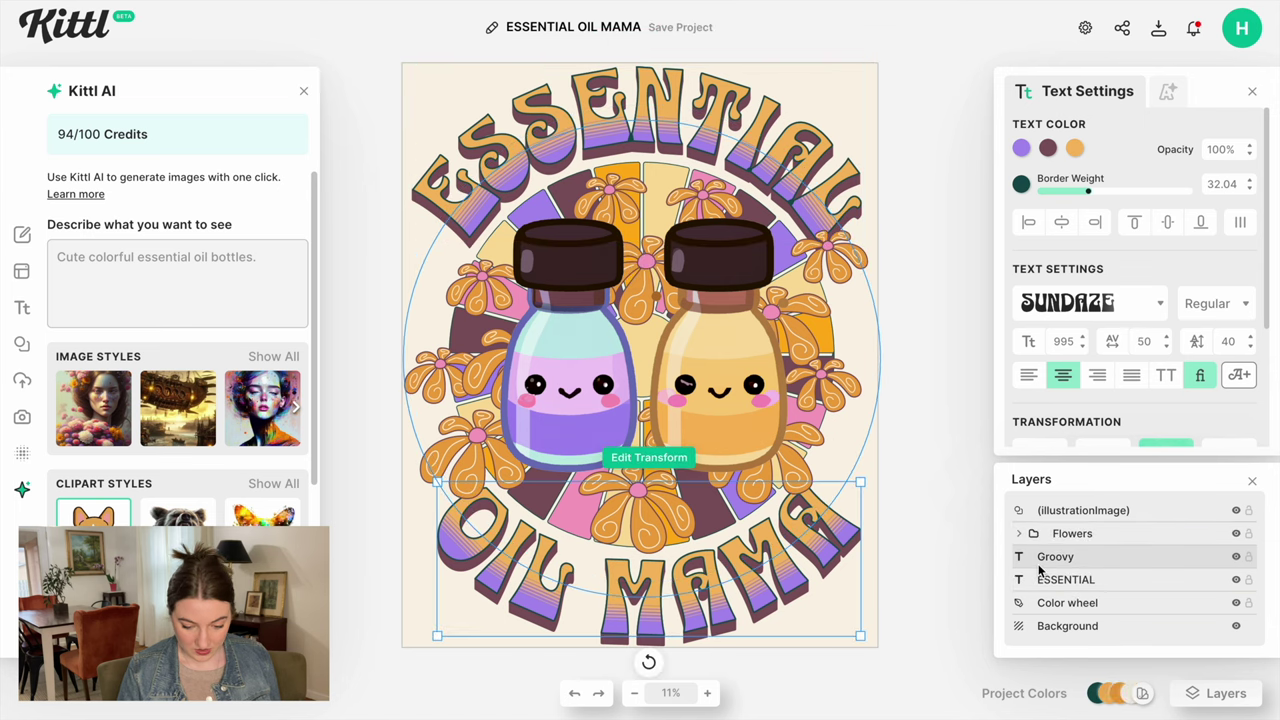
pyautogui.click(946, 498)
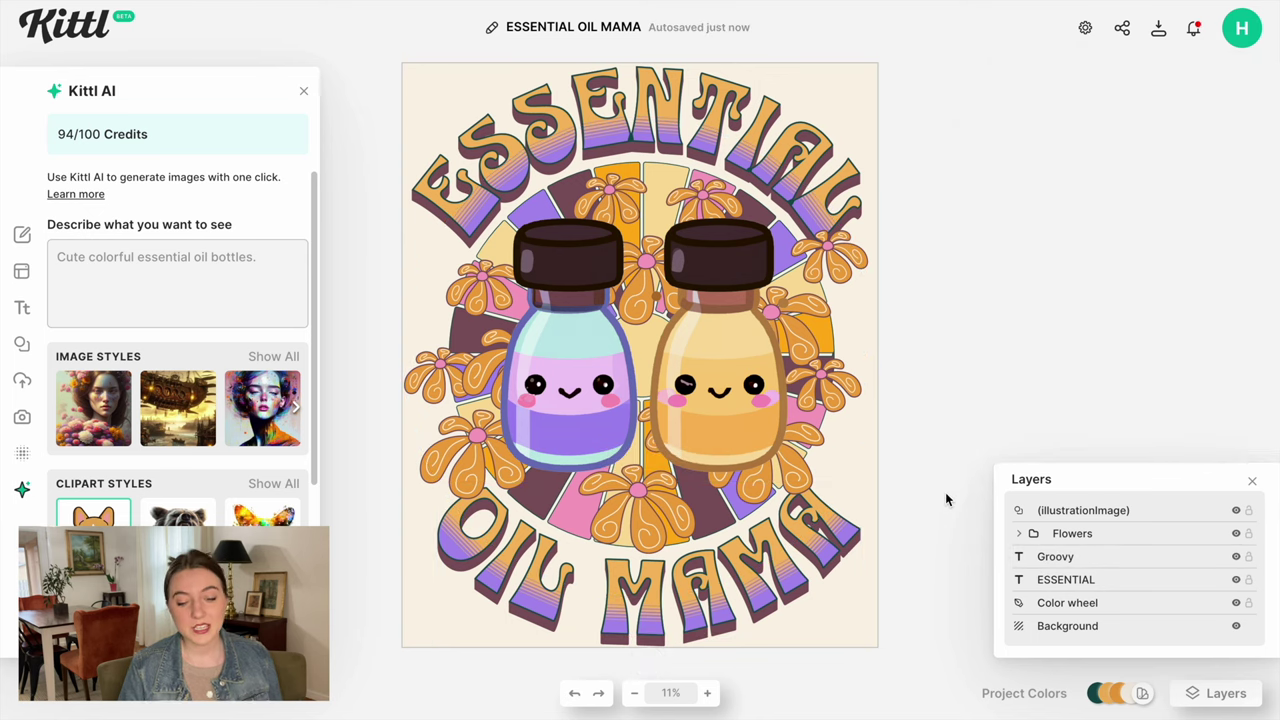
# Step: Open the download options and enable background removal for the export
pyautogui.click(1158, 30)
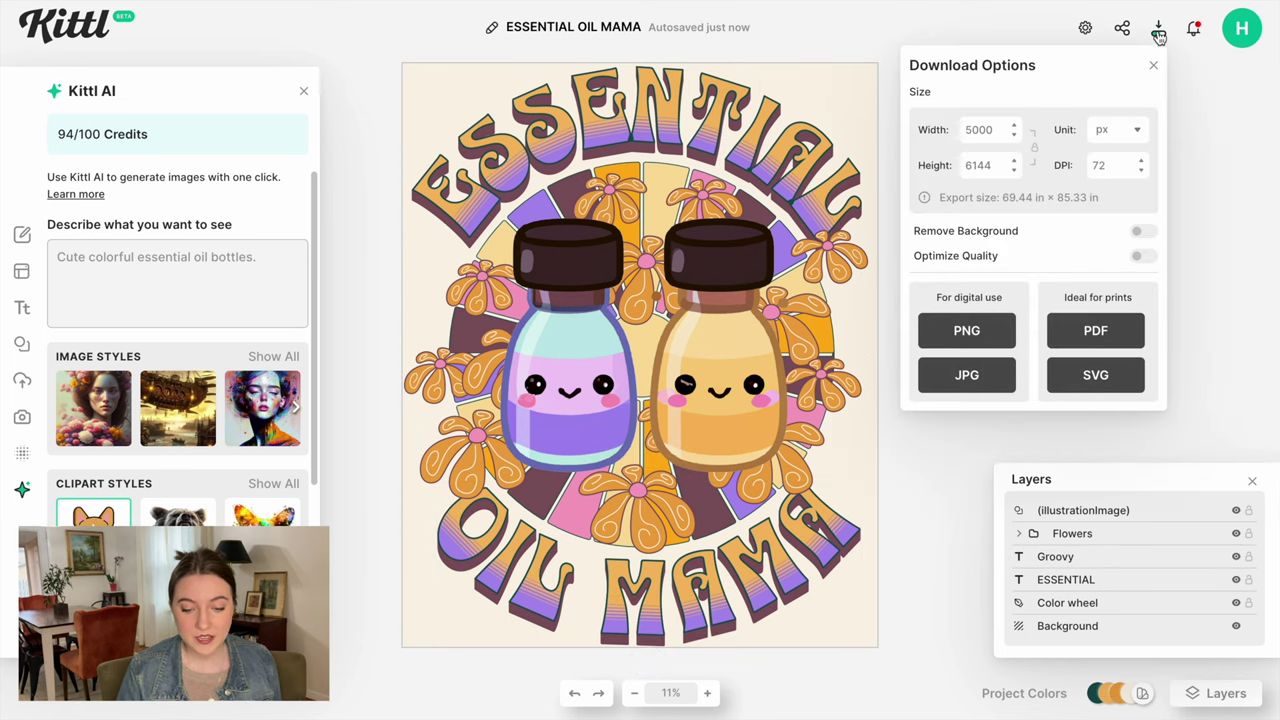
pyautogui.click(1140, 232)
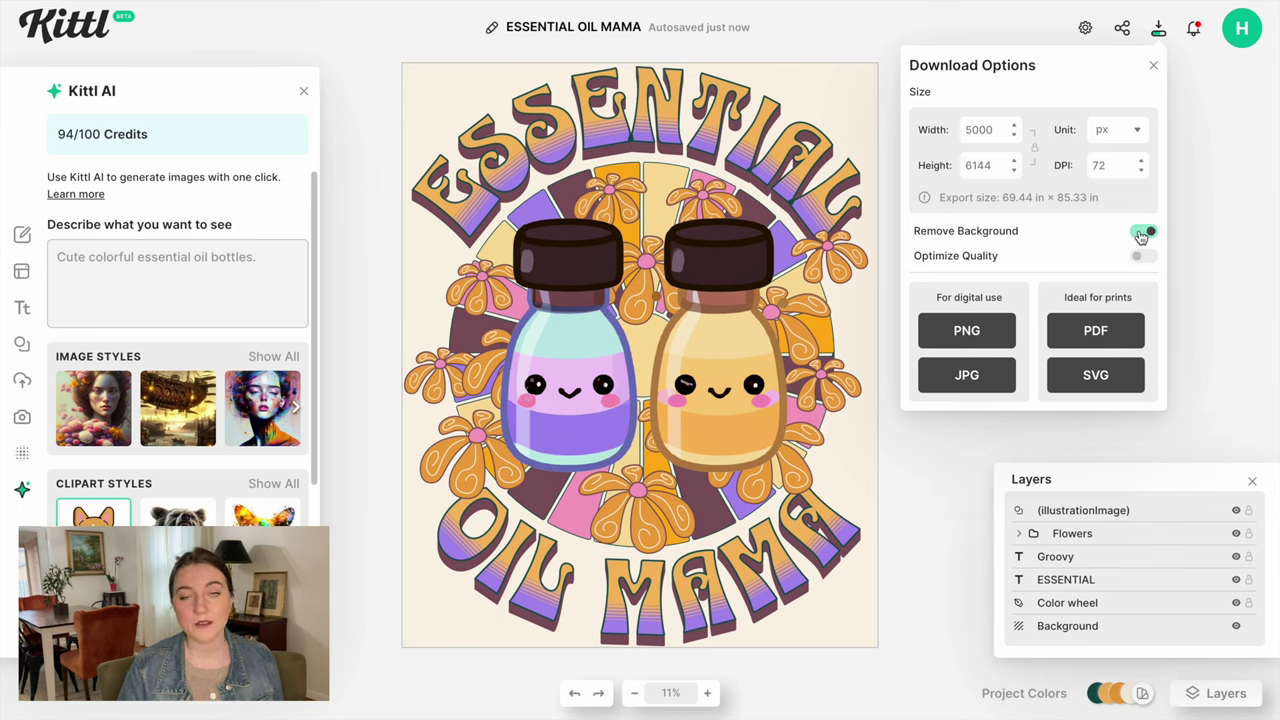
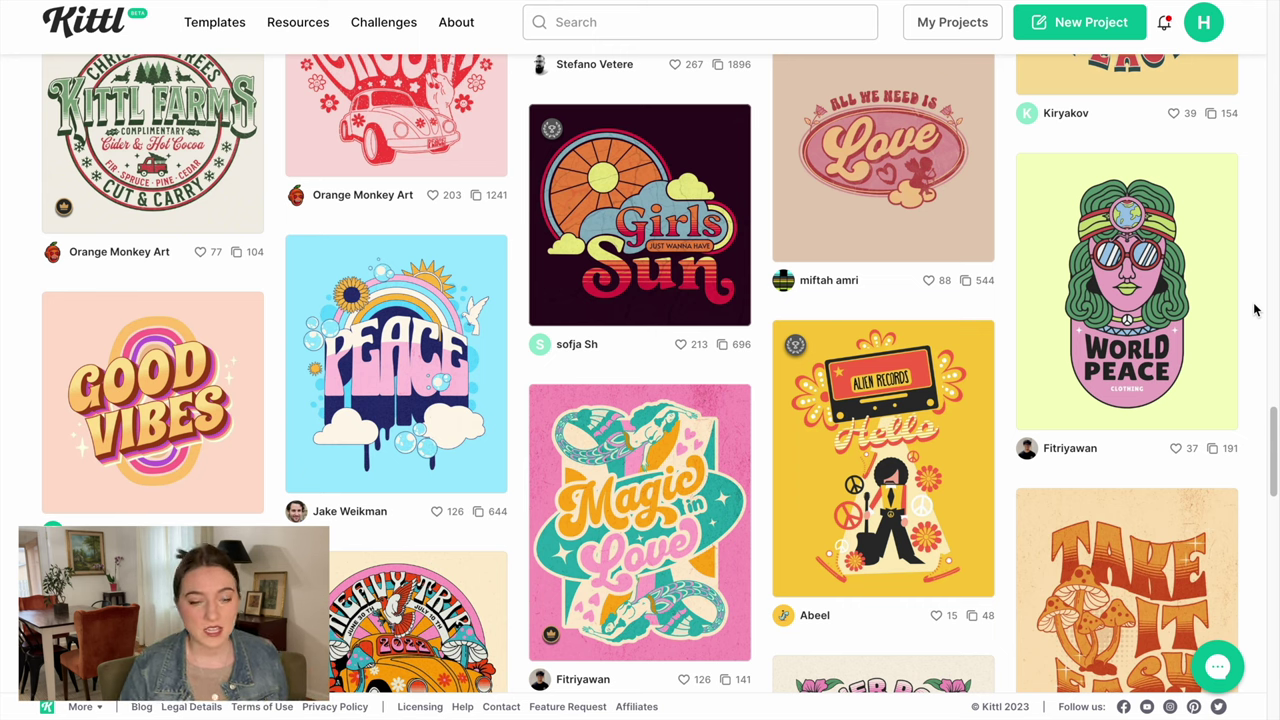
# Step: Find the Camping Vibes T-shirt template in the template gallery and open it as an editable design
pyautogui.scroll(-3, 1255, 310)
pyautogui.scroll(-2, 1255, 310)
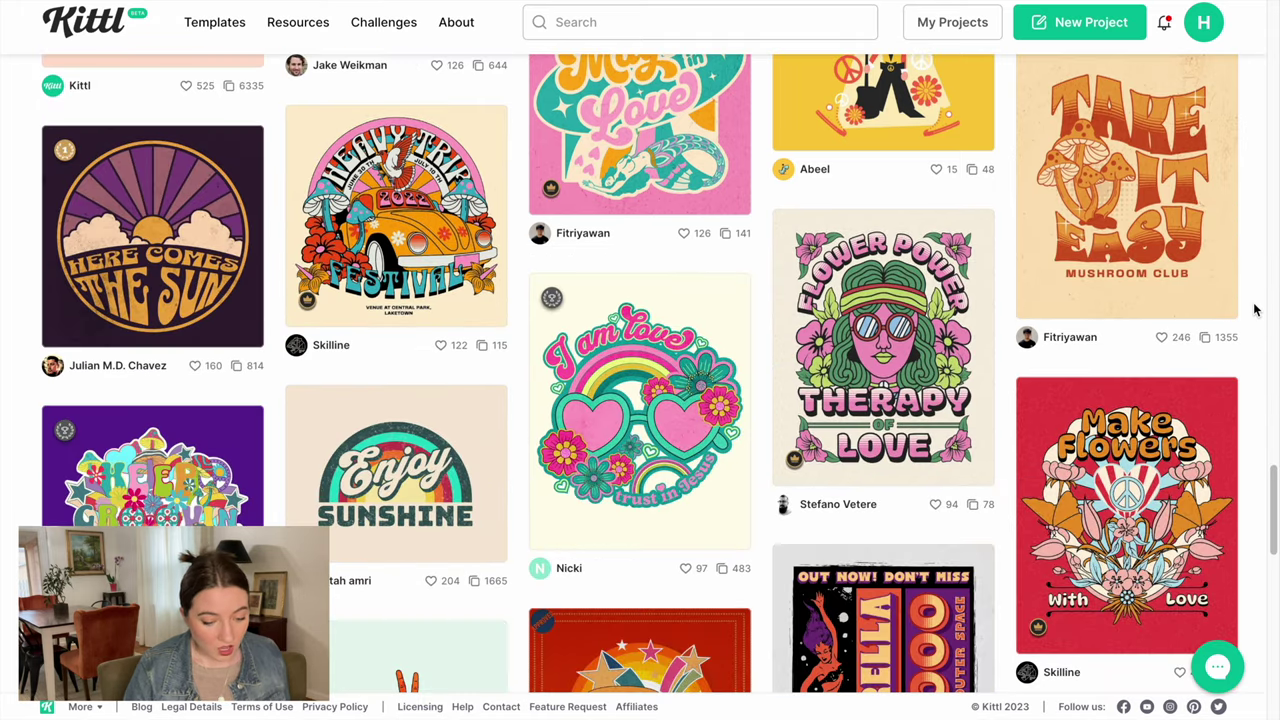
pyautogui.scroll(-4, 1255, 310)
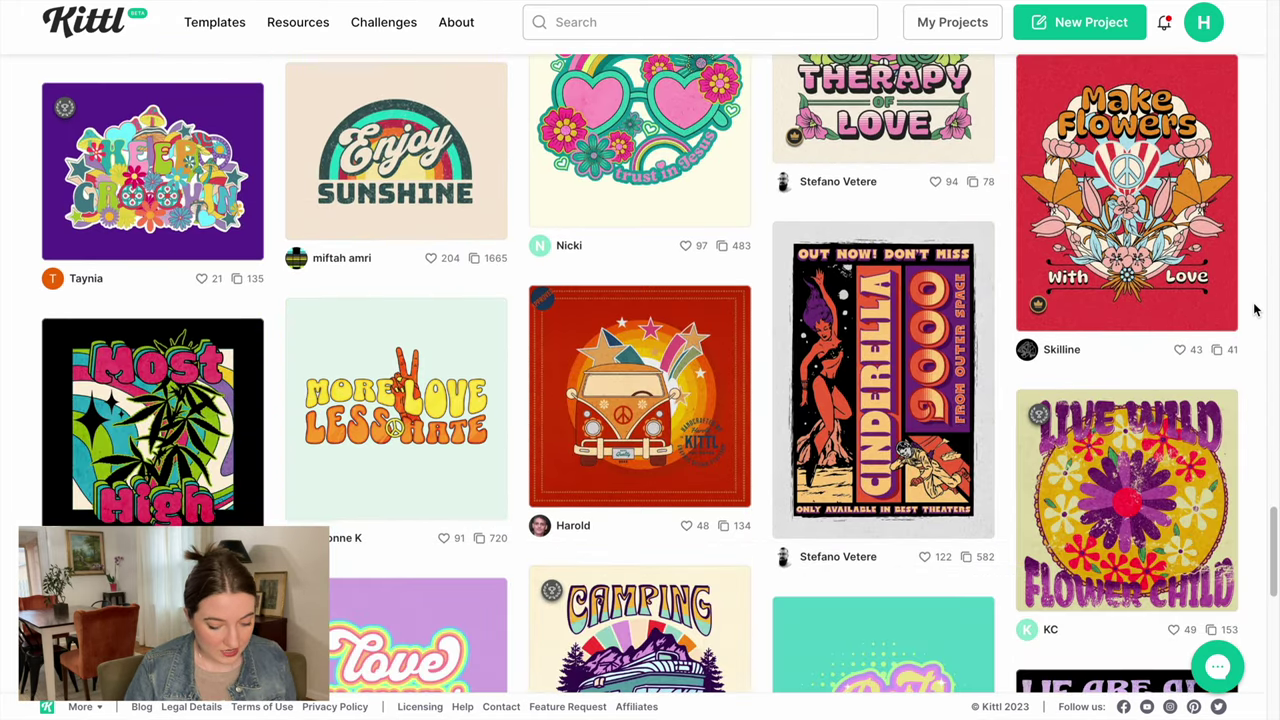
pyautogui.scroll(-5, 1255, 310)
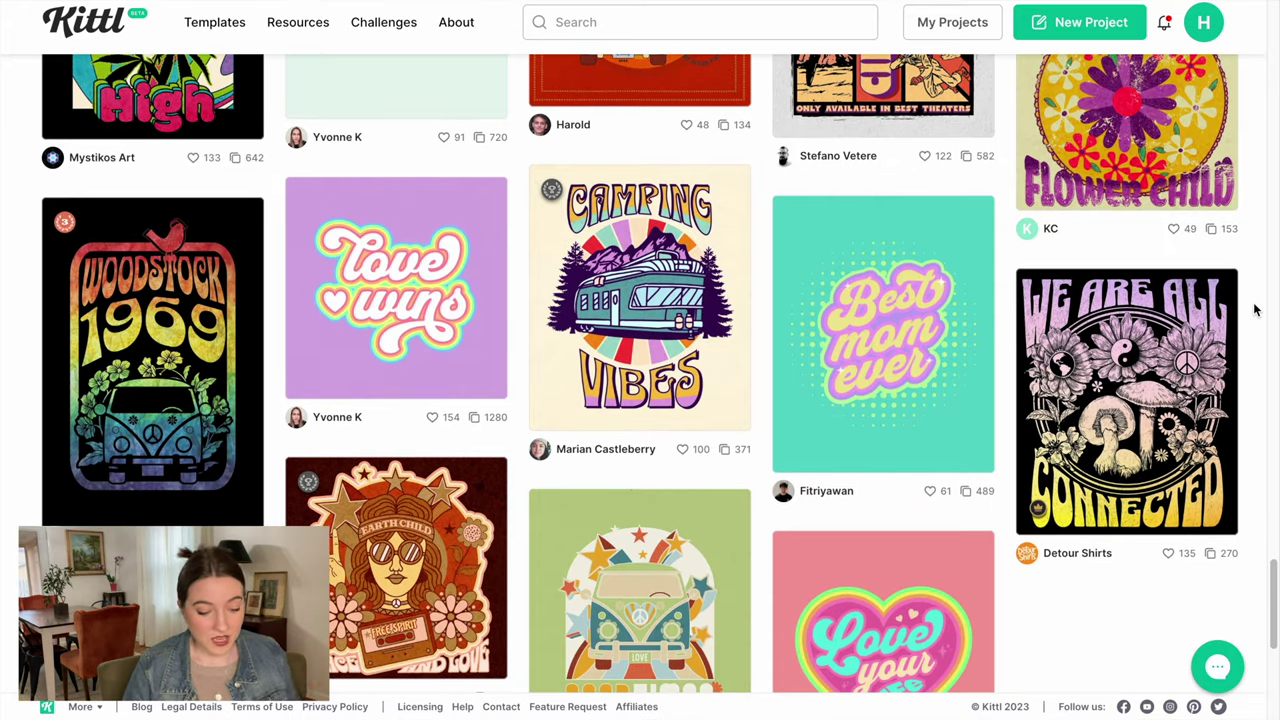
pyautogui.scroll(-1, 1255, 310)
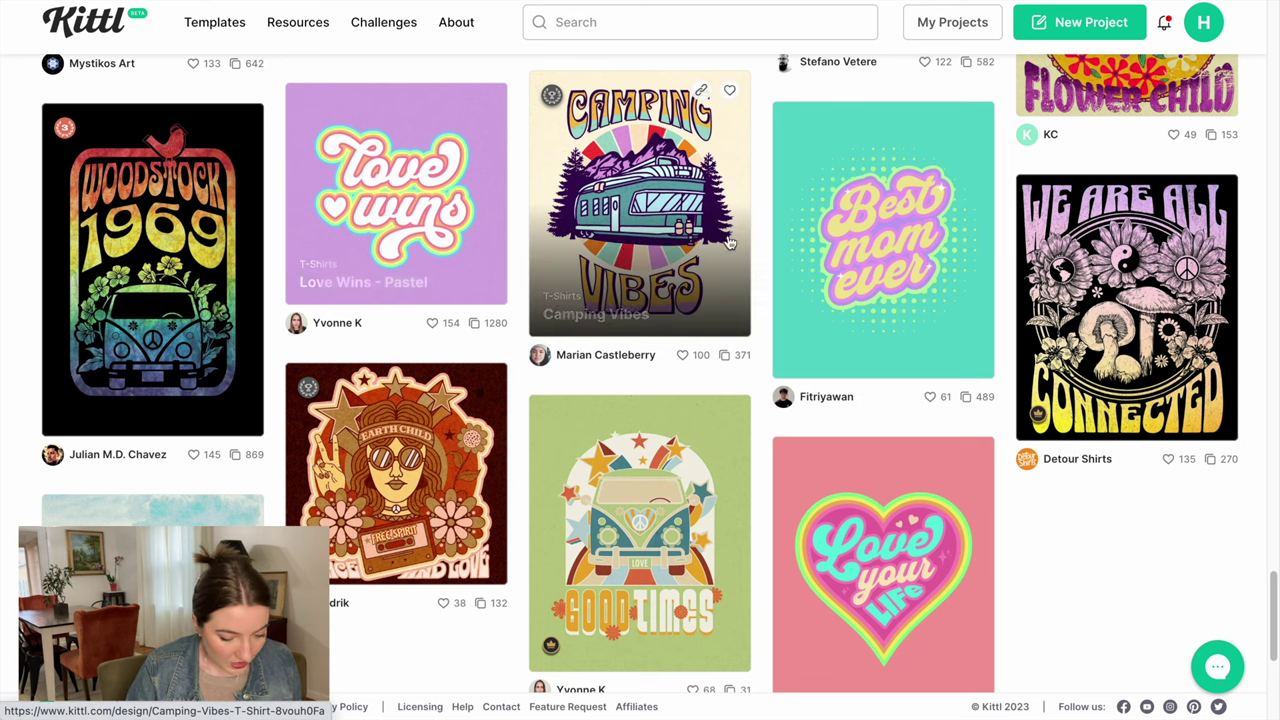
pyautogui.click(632, 229)
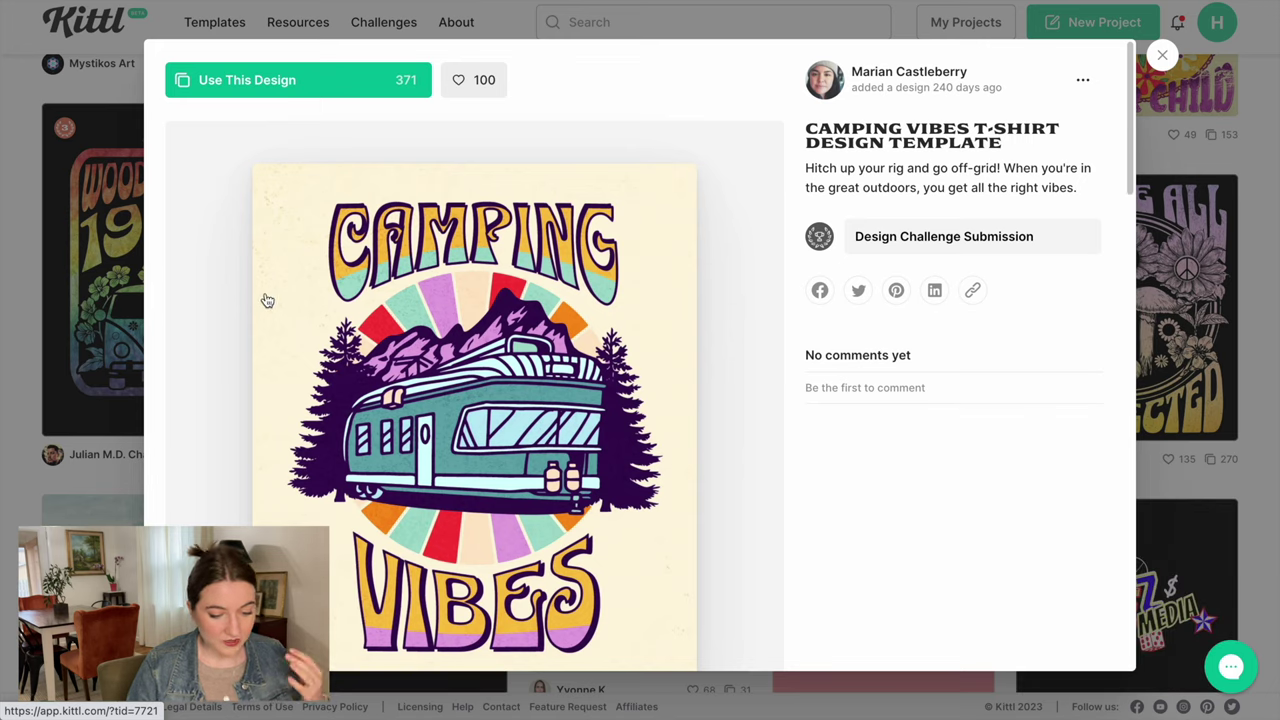
pyautogui.click(250, 94)
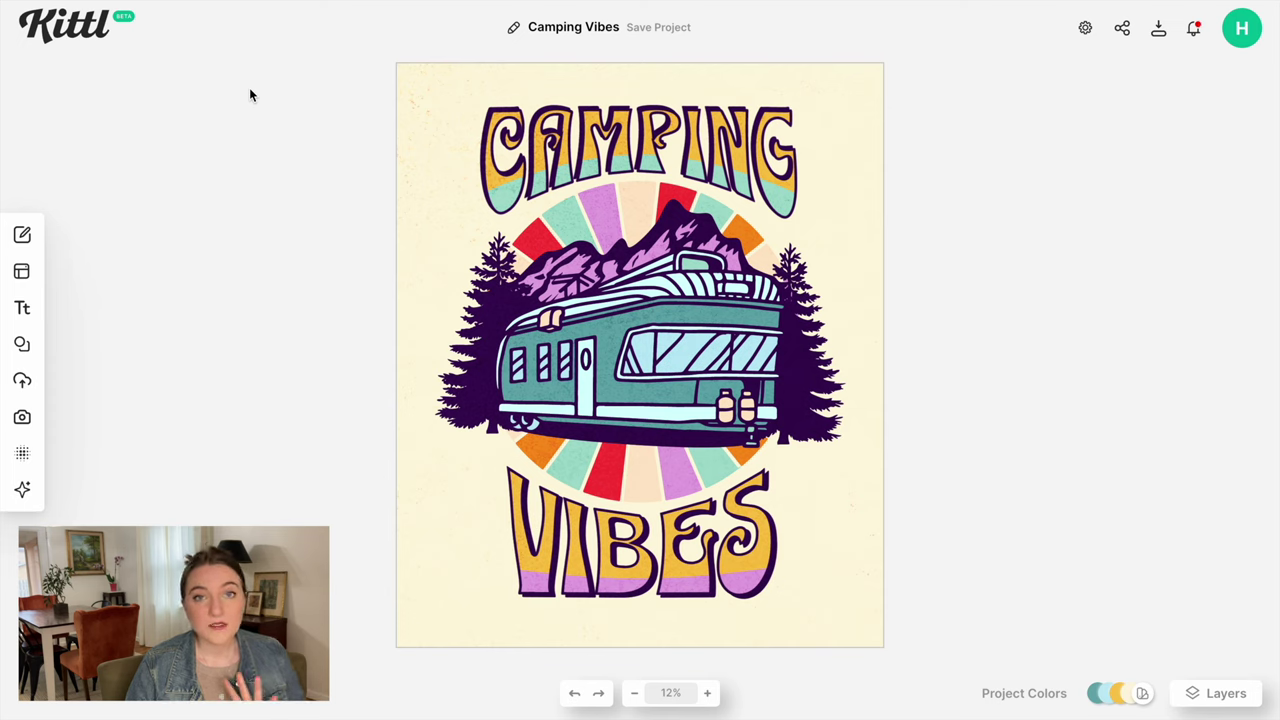
# Step: Rename the project SKOOLIE Vibes and delete the texture from the background
pyautogui.moveTo(582, 27); pyautogui.dragTo(528, 27)
pyautogui.write('SKOOLIE')
pyautogui.click(438, 225)
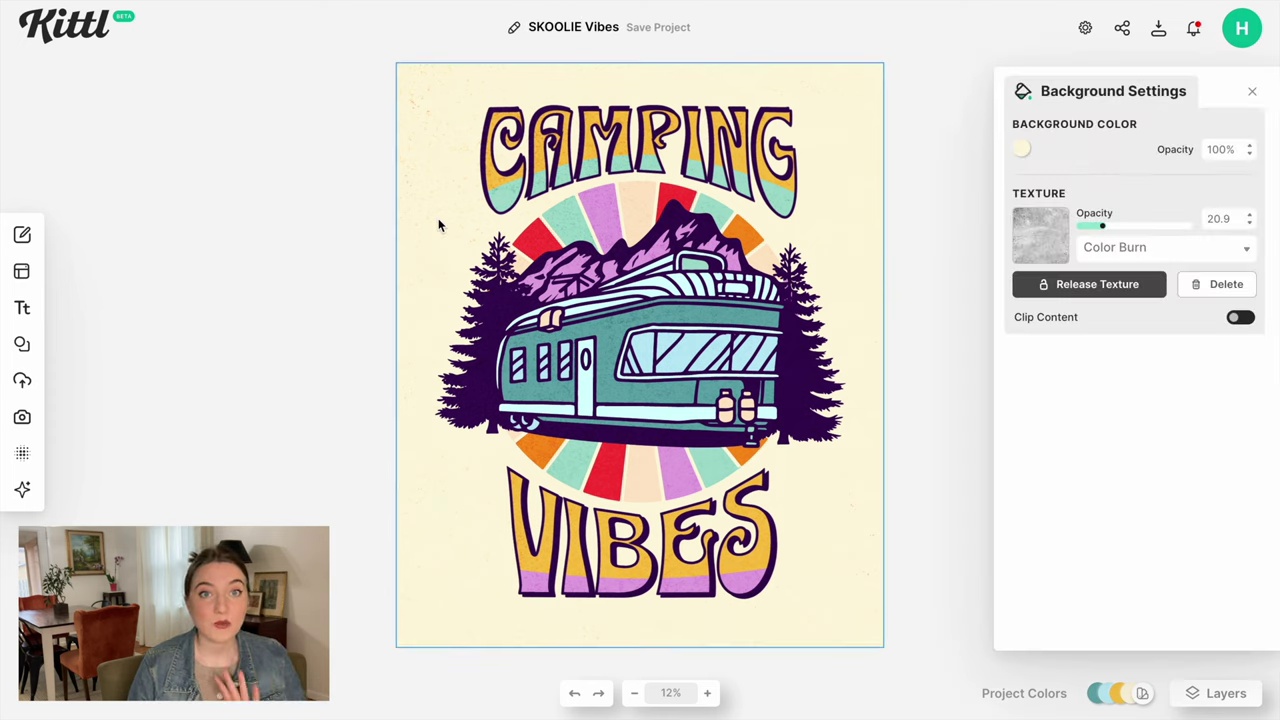
pyautogui.click(1212, 285)
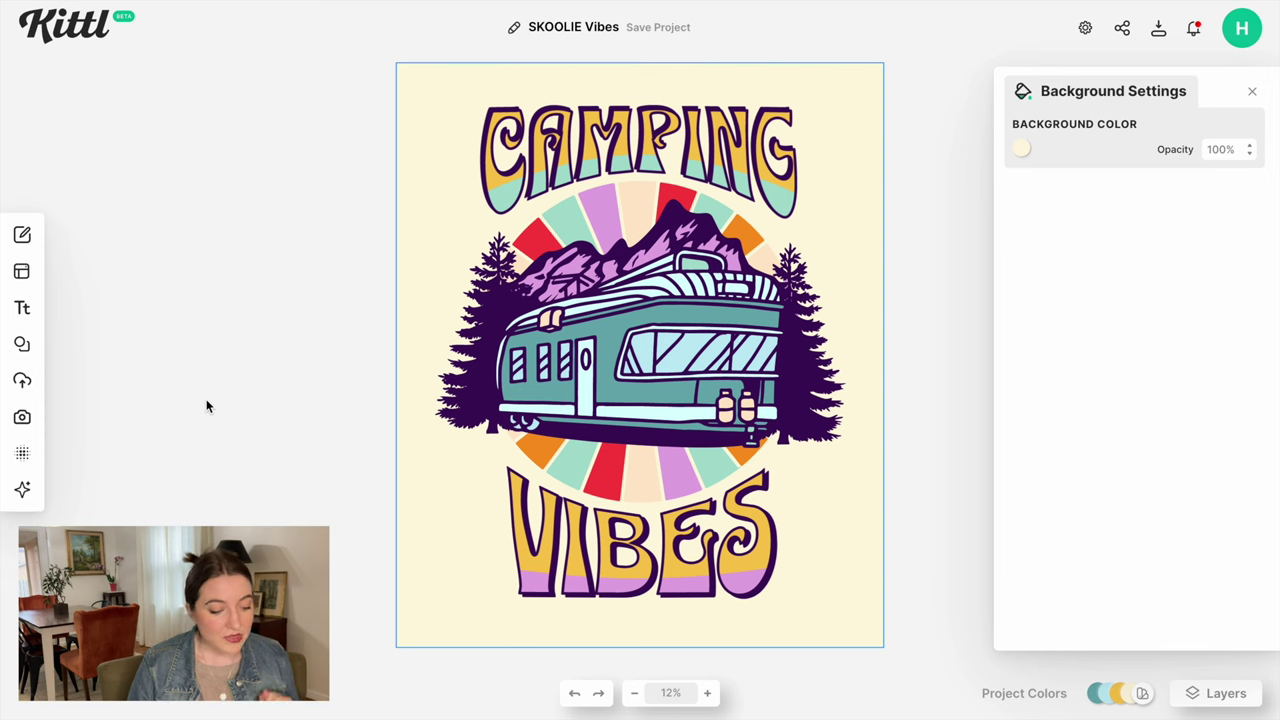
# Step: Generate an AI image from the prompt "RETRO STYLE CONVERTED SCHOOL BUS CAMPER." in the Kawaii Icon style
pyautogui.click(24, 491)
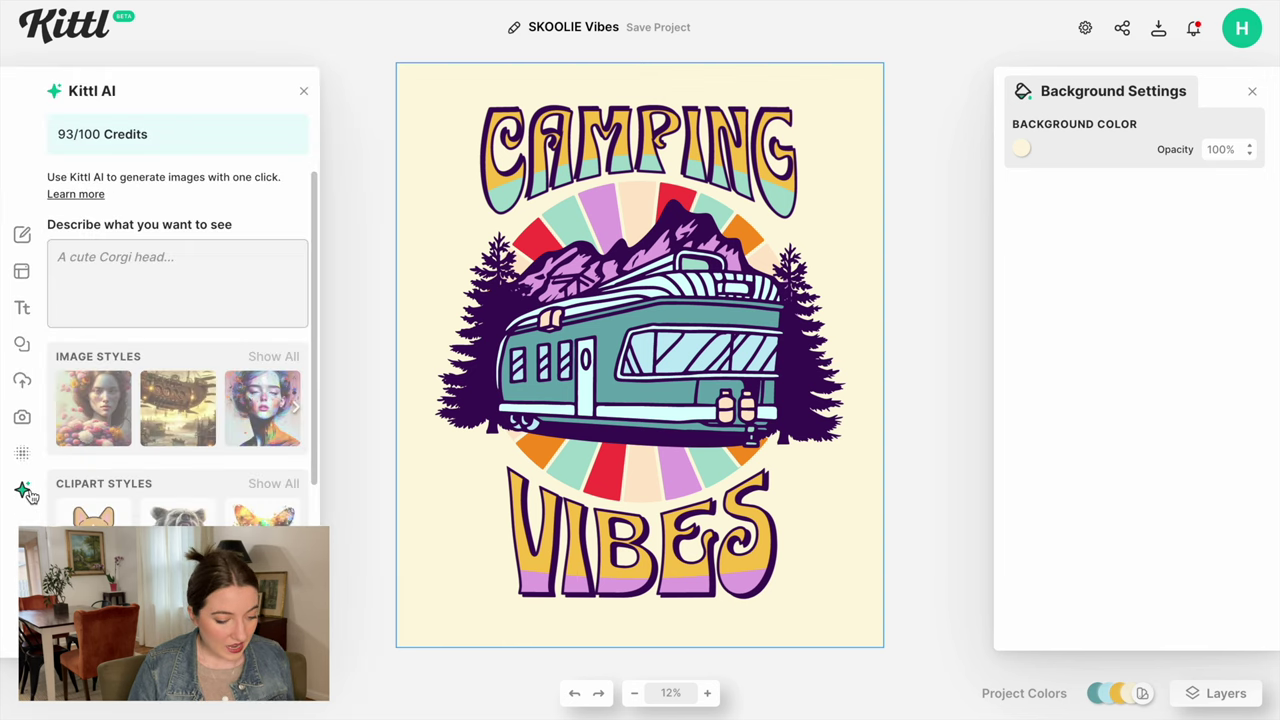
pyautogui.click(130, 262)
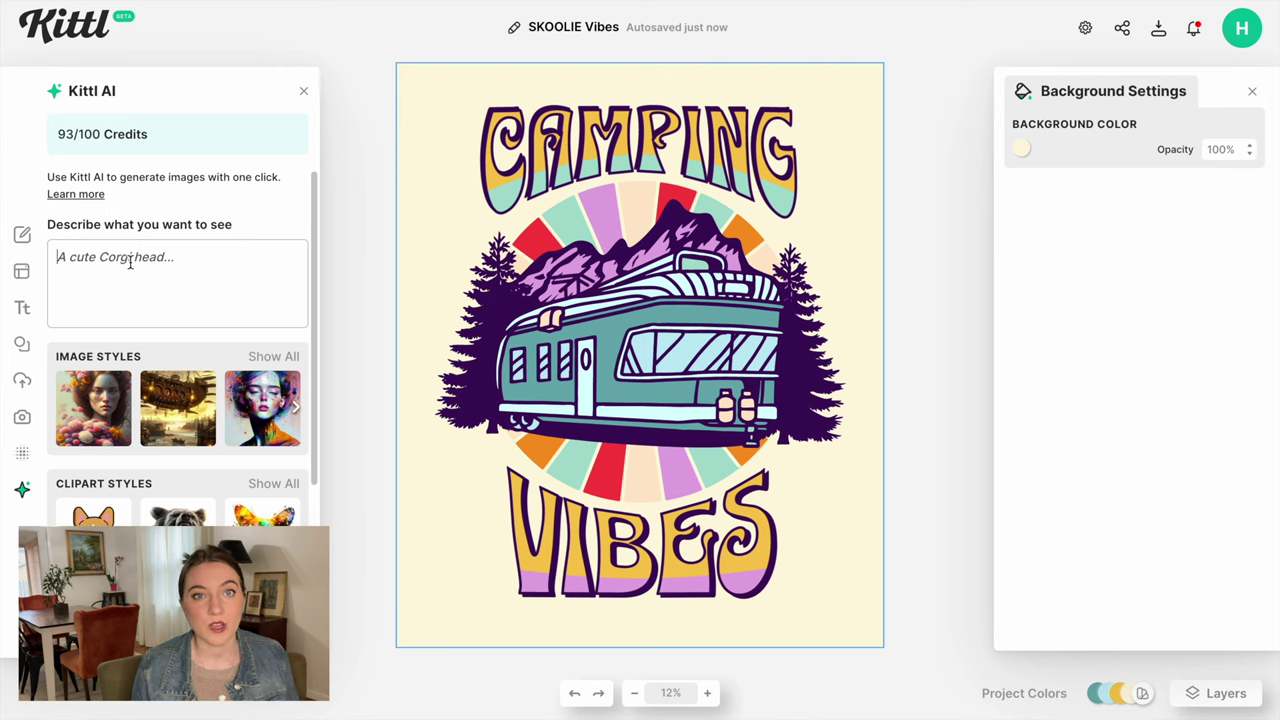
pyautogui.write('RETRO STYLE CONVERTED SCHOOL BUS CAMPER')
pyautogui.click(273, 483)
pyautogui.click(470, 430)
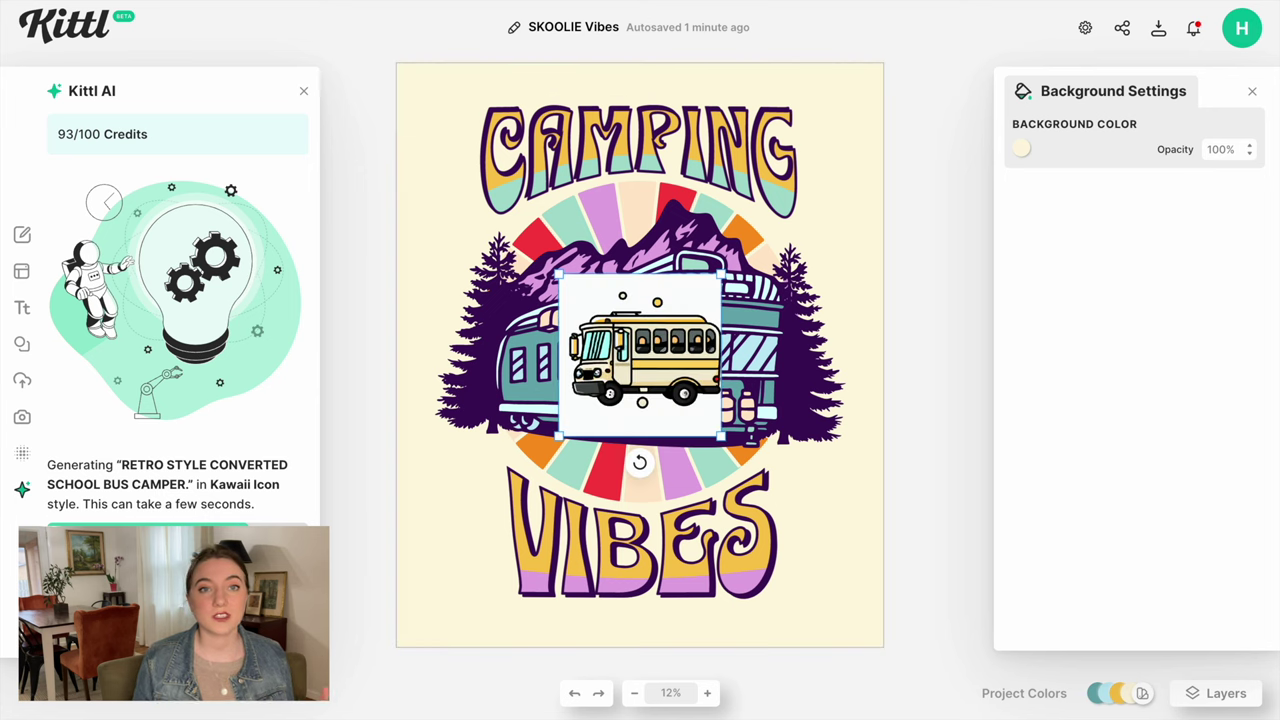
# Step: Enlarge the generated bus image to cover the camper illustration and run the AI Background Remover on it
pyautogui.moveTo(558, 275); pyautogui.dragTo(443, 150)
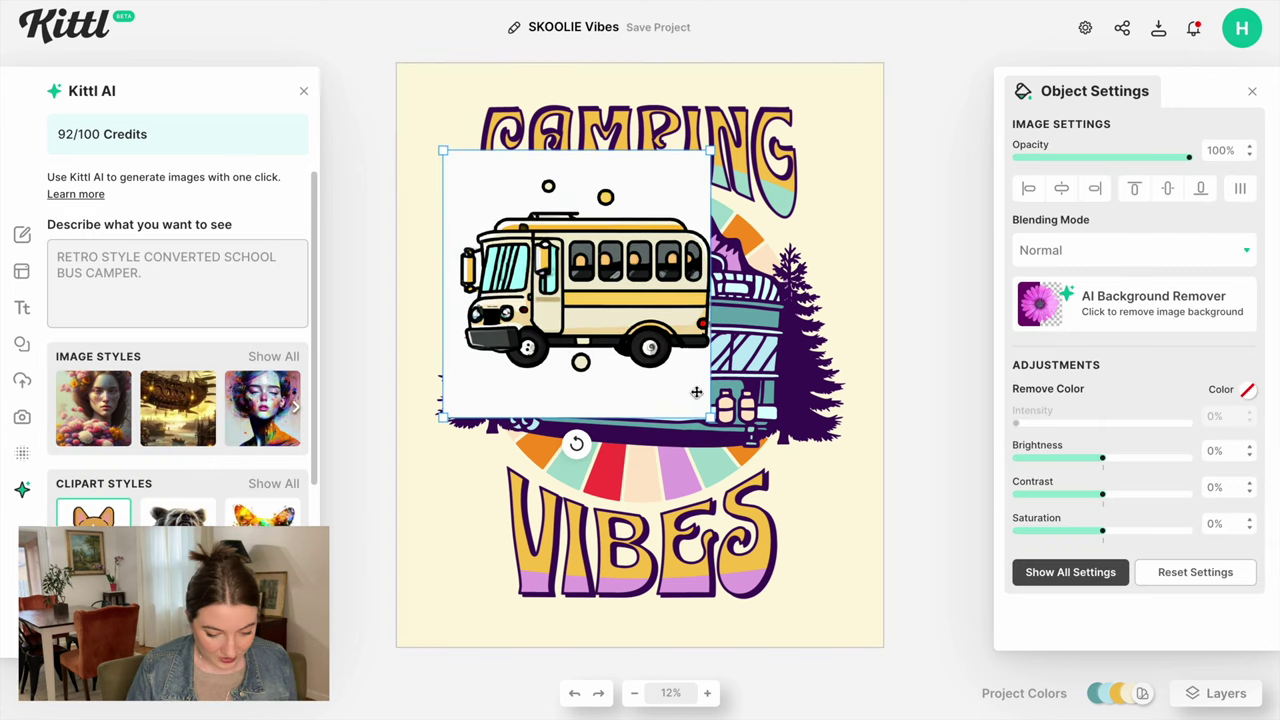
pyautogui.moveTo(716, 424); pyautogui.dragTo(784, 477)
pyautogui.click(1168, 298)
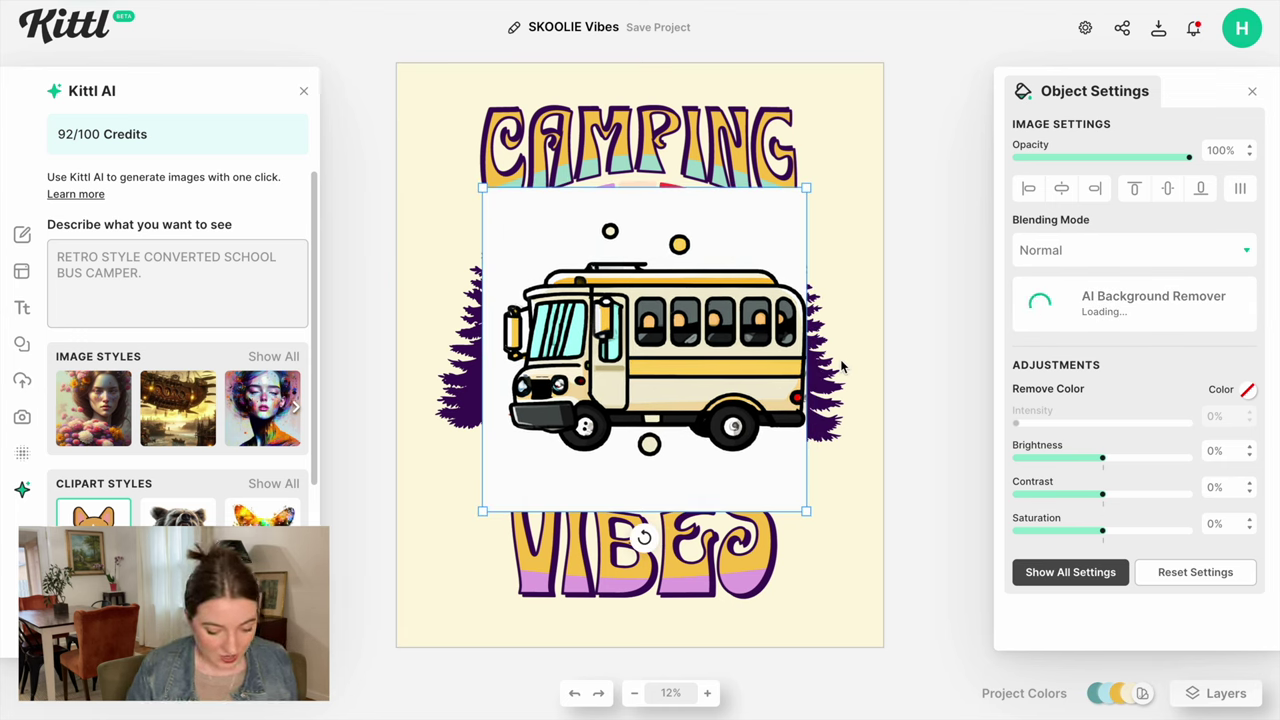
# Step: Remove the original camper illustration and center the background-free bus over the sunburst, in front of the mountains and trees
pyautogui.hotkey('ctrl', 'z')
pyautogui.hotkey('ctrl', 'z')
pyautogui.hotkey('ctrl', 'z')
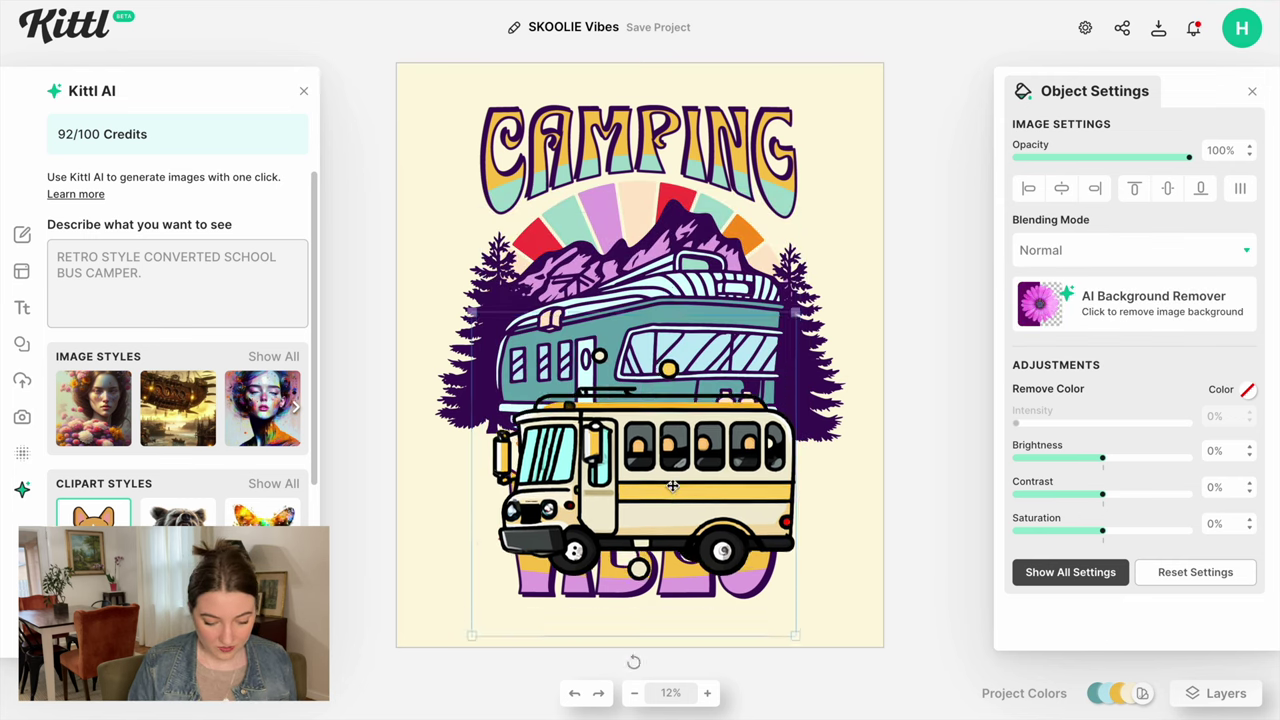
pyautogui.hotkey('ctrl', 'z')
pyautogui.hotkey('ctrl', 'z')
pyautogui.hotkey('ctrl', 'z')
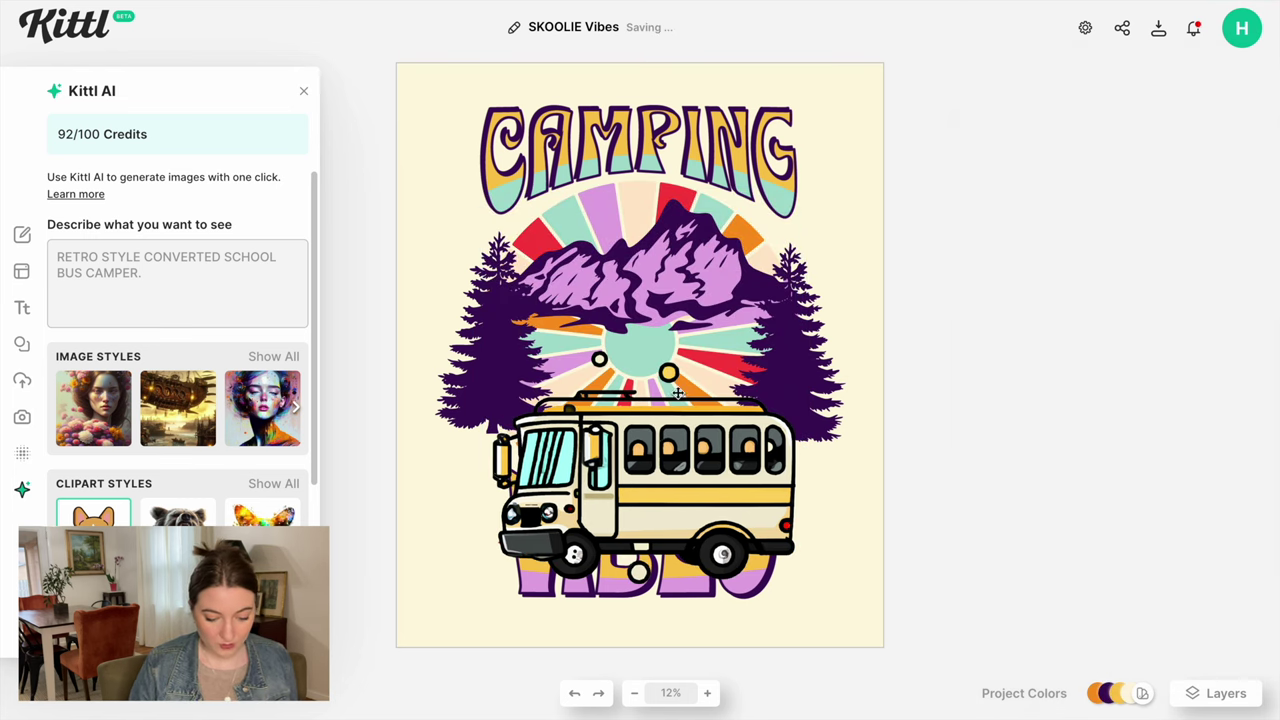
pyautogui.moveTo(680, 355); pyautogui.dragTo(671, 355)
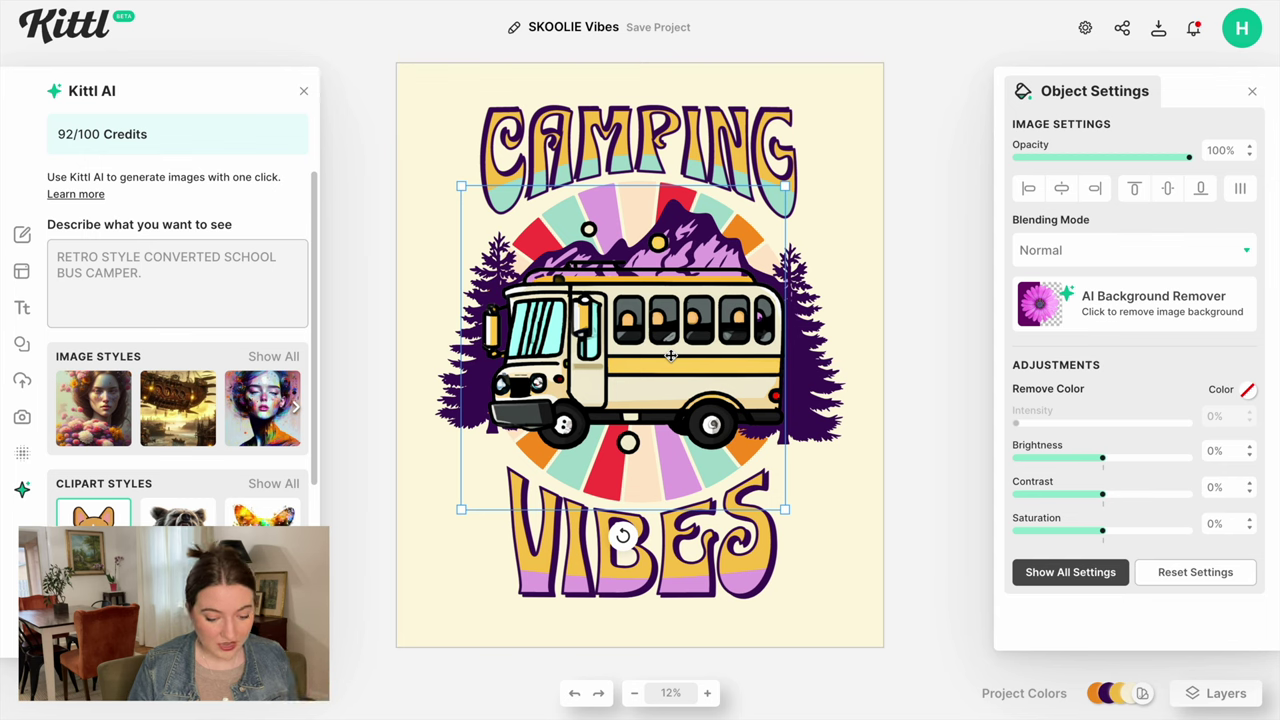
pyautogui.click(945, 444)
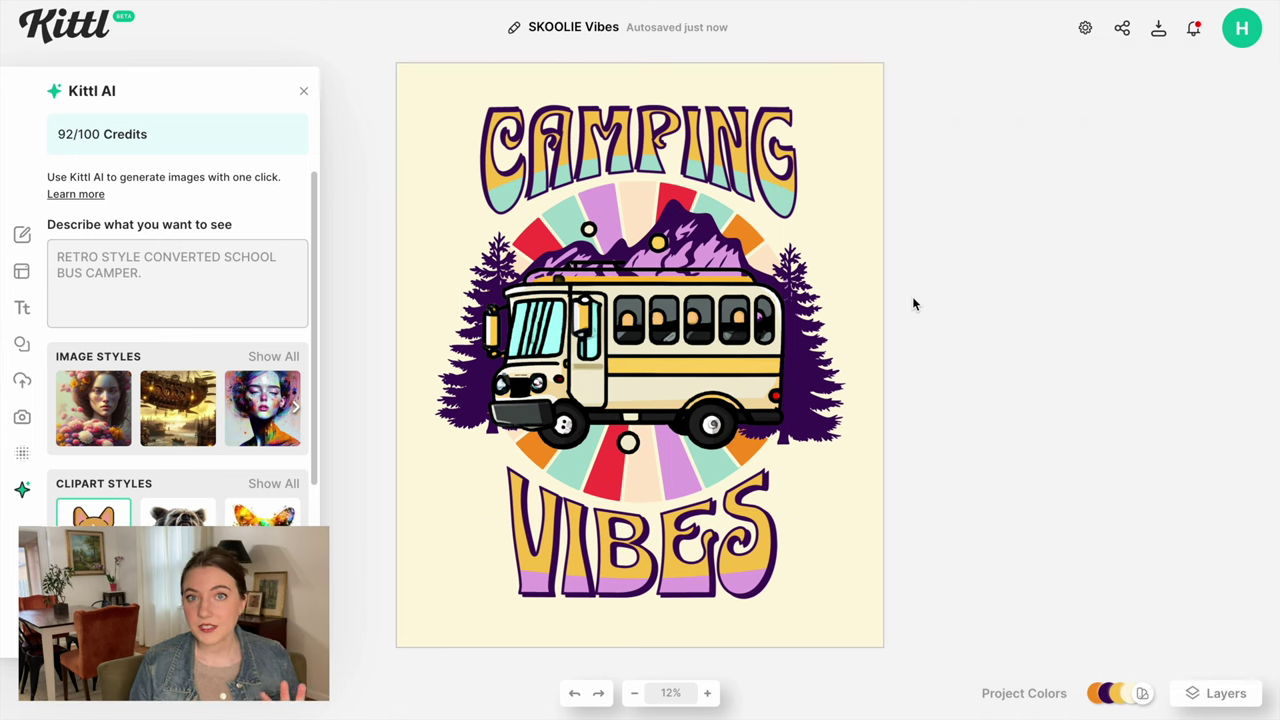
# Step: Recolor both pine trees from dark purple to black
pyautogui.click(836, 350)
pyautogui.click(1021, 148)
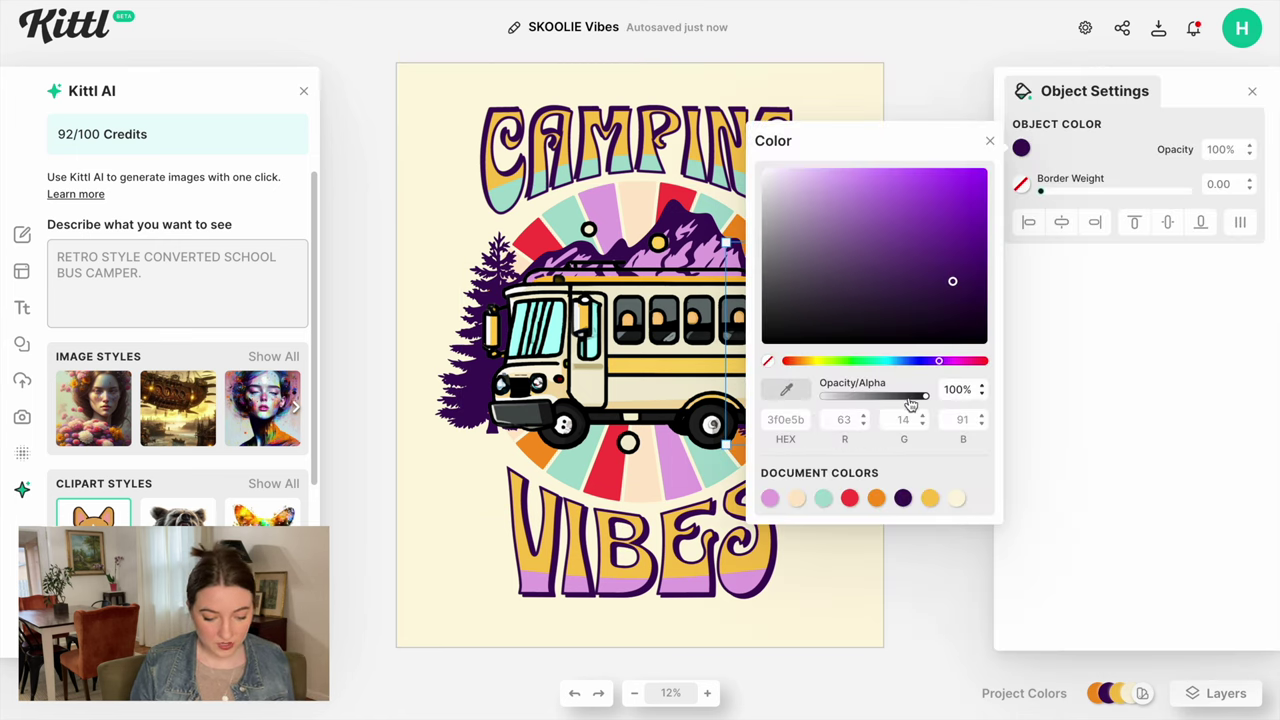
pyautogui.moveTo(953, 285); pyautogui.dragTo(953, 342)
pyautogui.click(990, 140)
pyautogui.click(470, 330)
pyautogui.click(1021, 148)
pyautogui.click(929, 497)
# Step: Recolor the dark purple part of the mountain illustration to black
pyautogui.click(677, 229)
pyautogui.click(1021, 148)
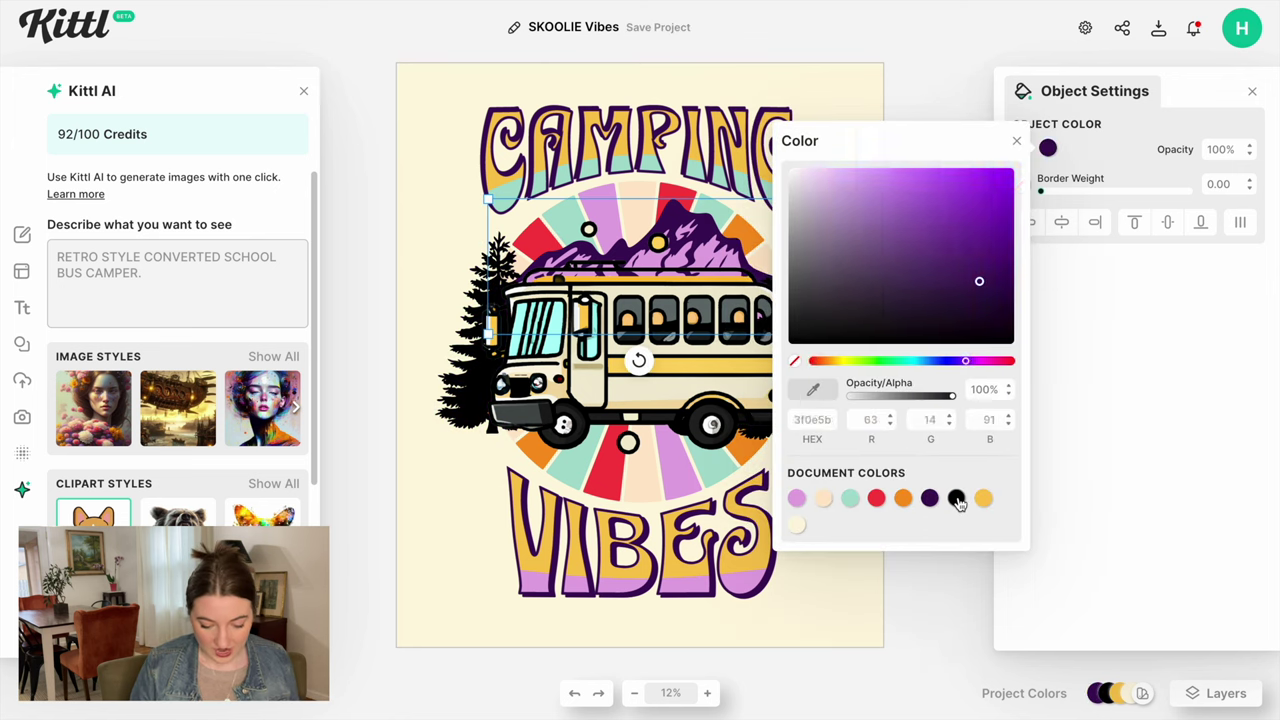
pyautogui.click(929, 497)
pyautogui.press('Escape')
pyautogui.click(701, 227)
pyautogui.click(1021, 148)
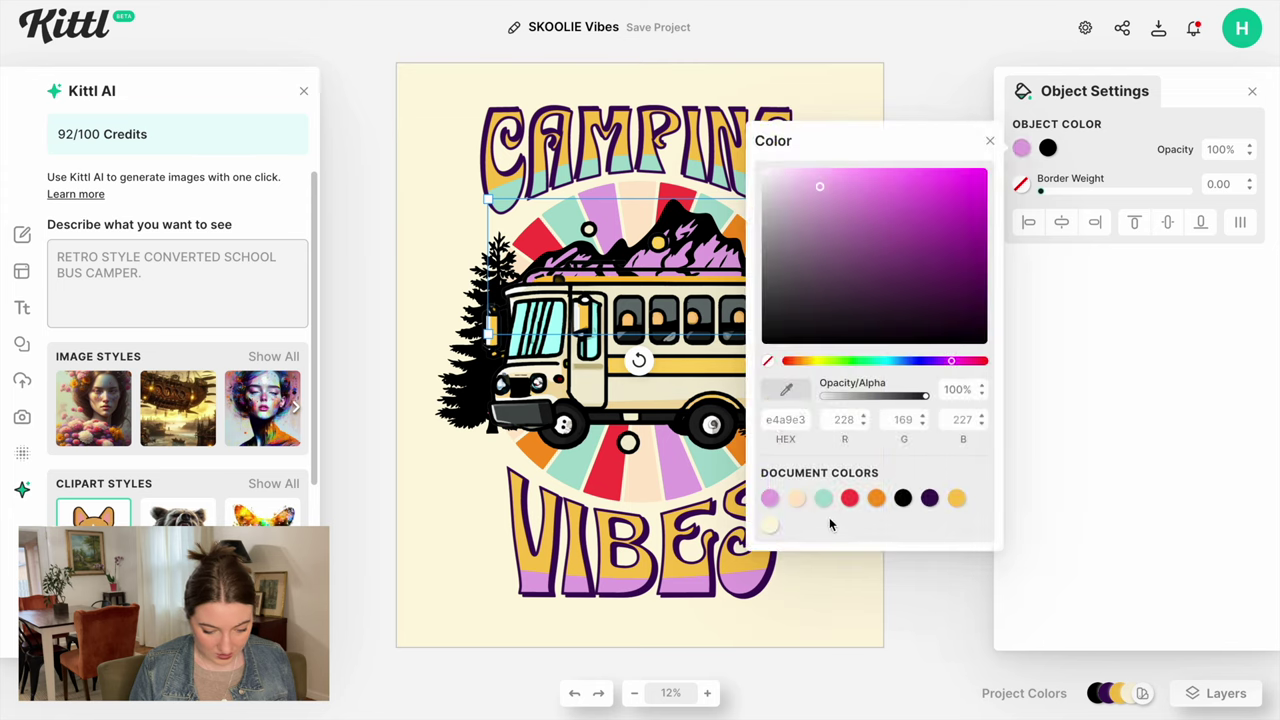
# Step: Replace the CAMPING text with SKOOLIE and change its mint fill to the light blue sampled from the bus windshield
pyautogui.click(618, 125)
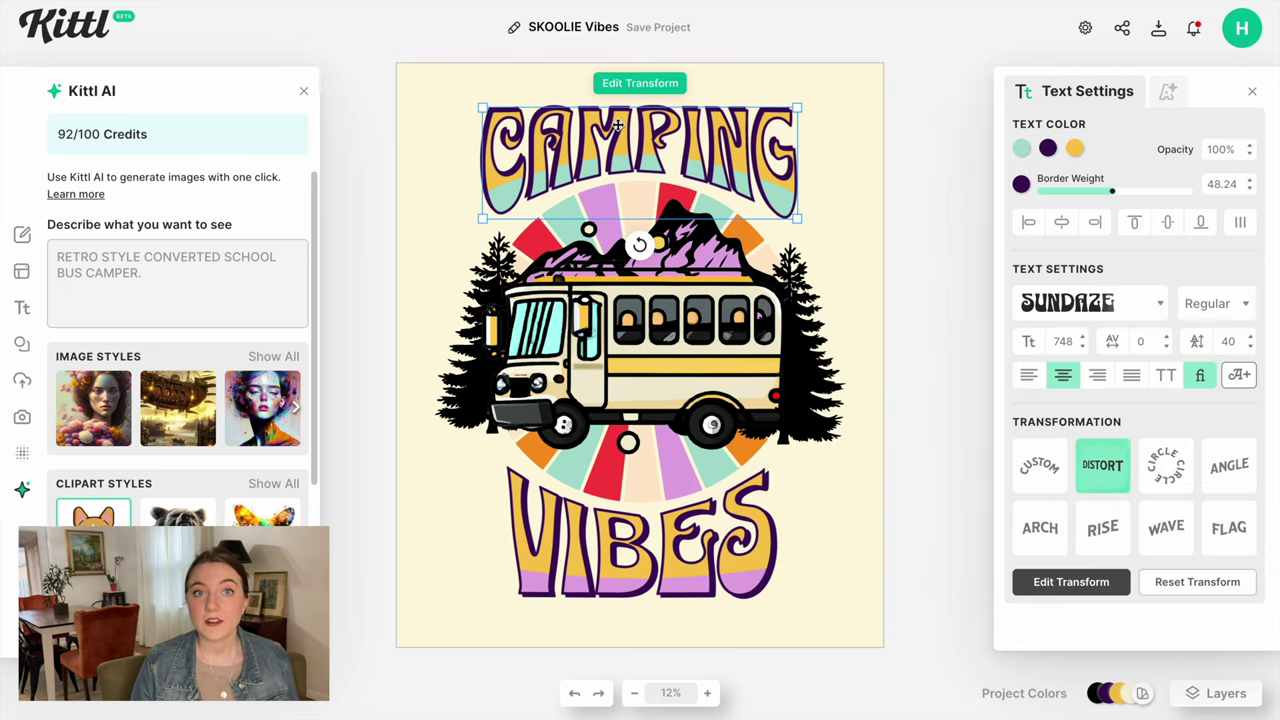
pyautogui.doubleClick(618, 125)
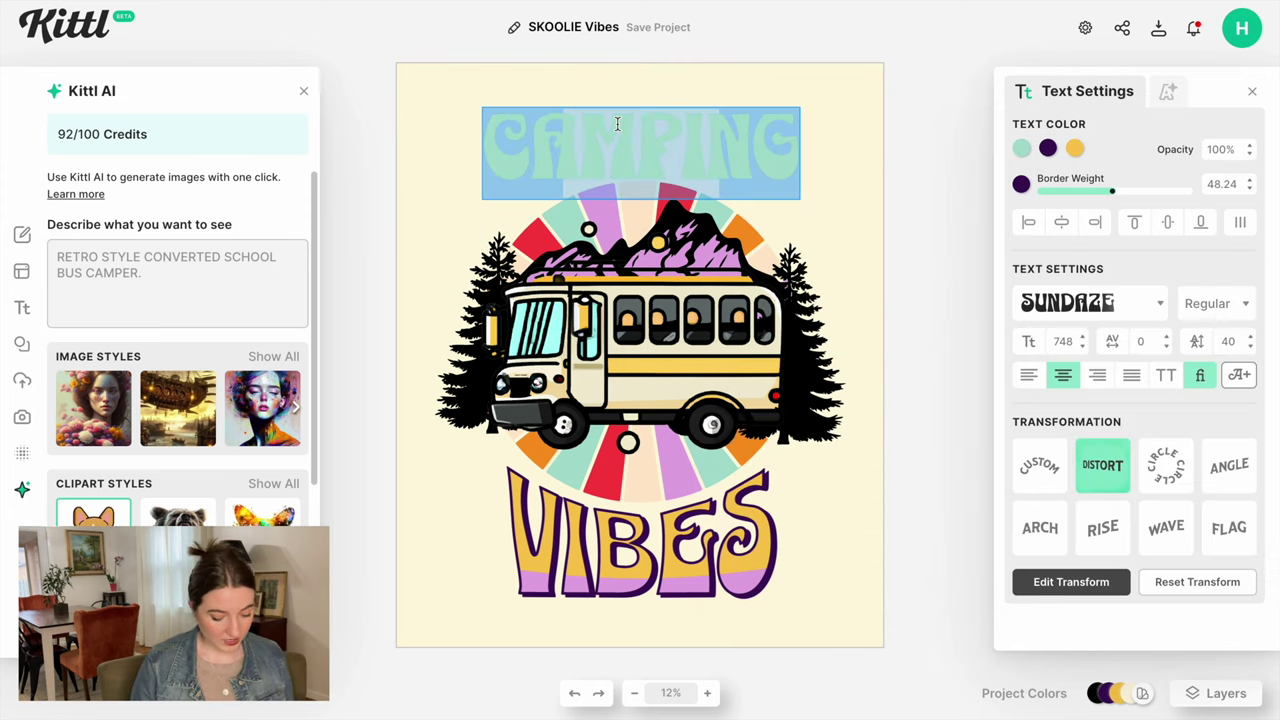
pyautogui.write('SKOOLIE')
pyautogui.press('Escape')
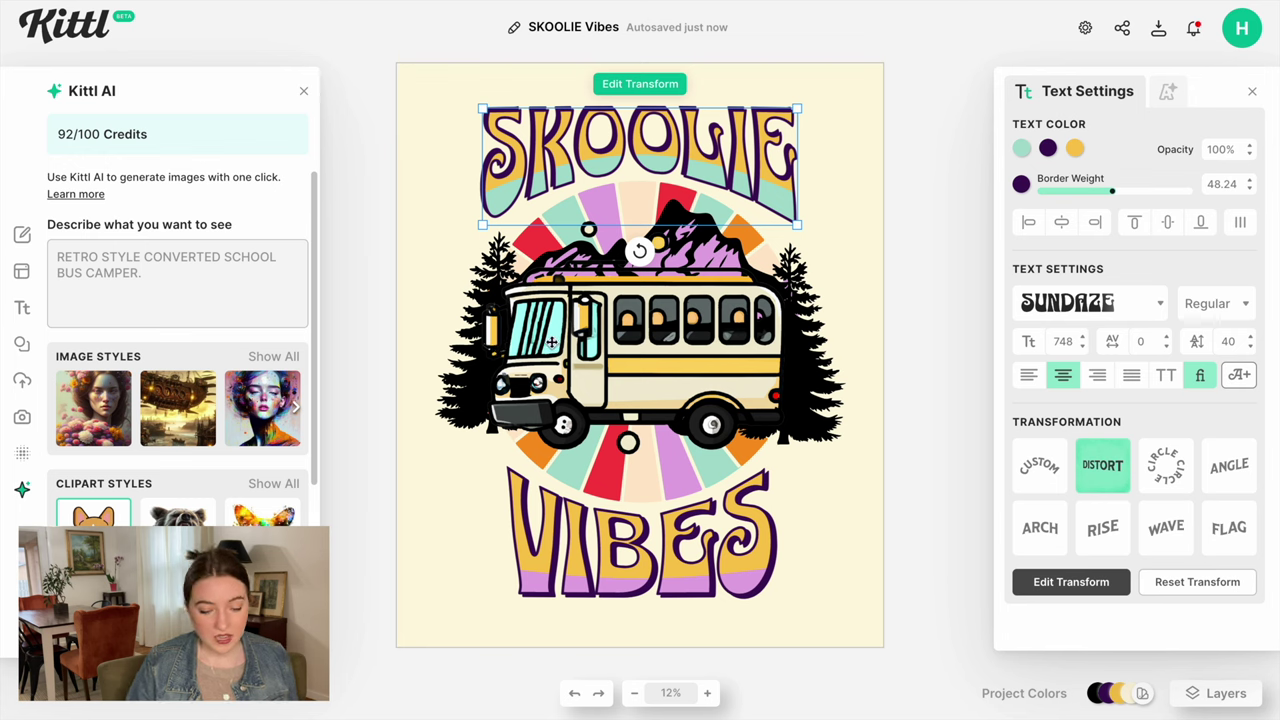
pyautogui.click(1021, 150)
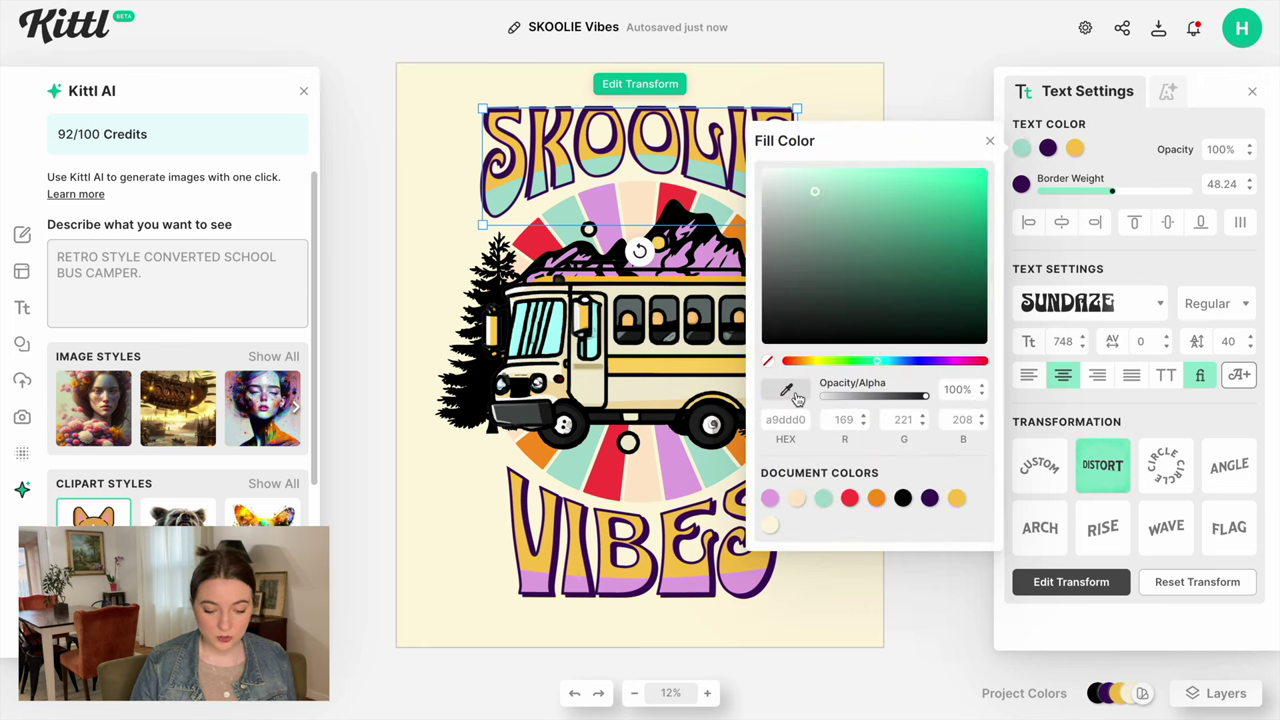
pyautogui.click(558, 342)
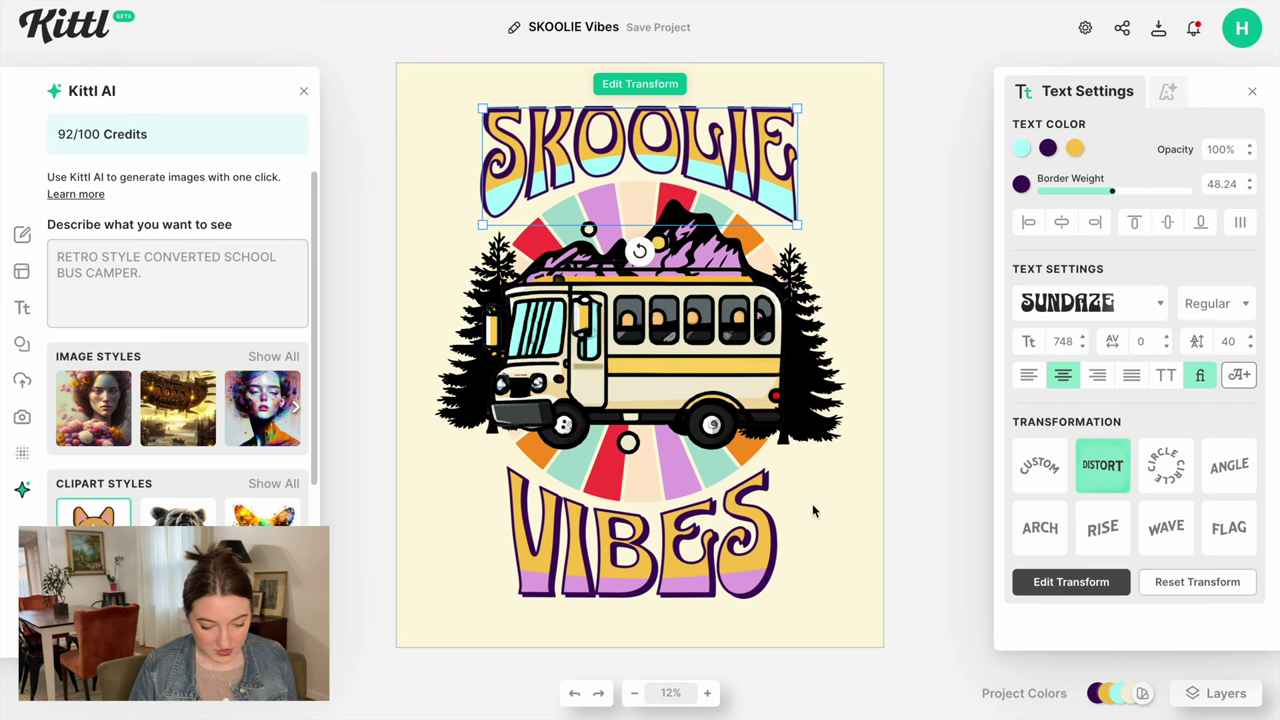
# Step: Change both mint colors of the sunburst to the light blue used in the SKOOLIE text
pyautogui.click(682, 471)
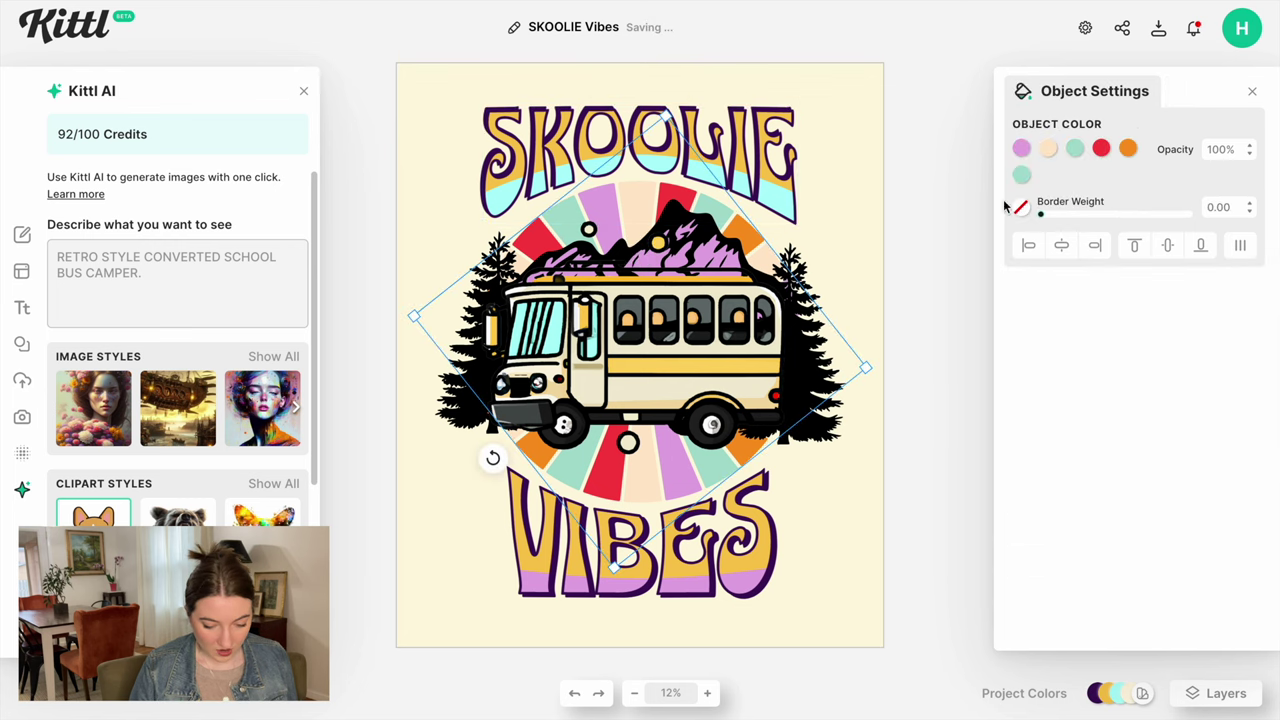
pyautogui.click(1074, 149)
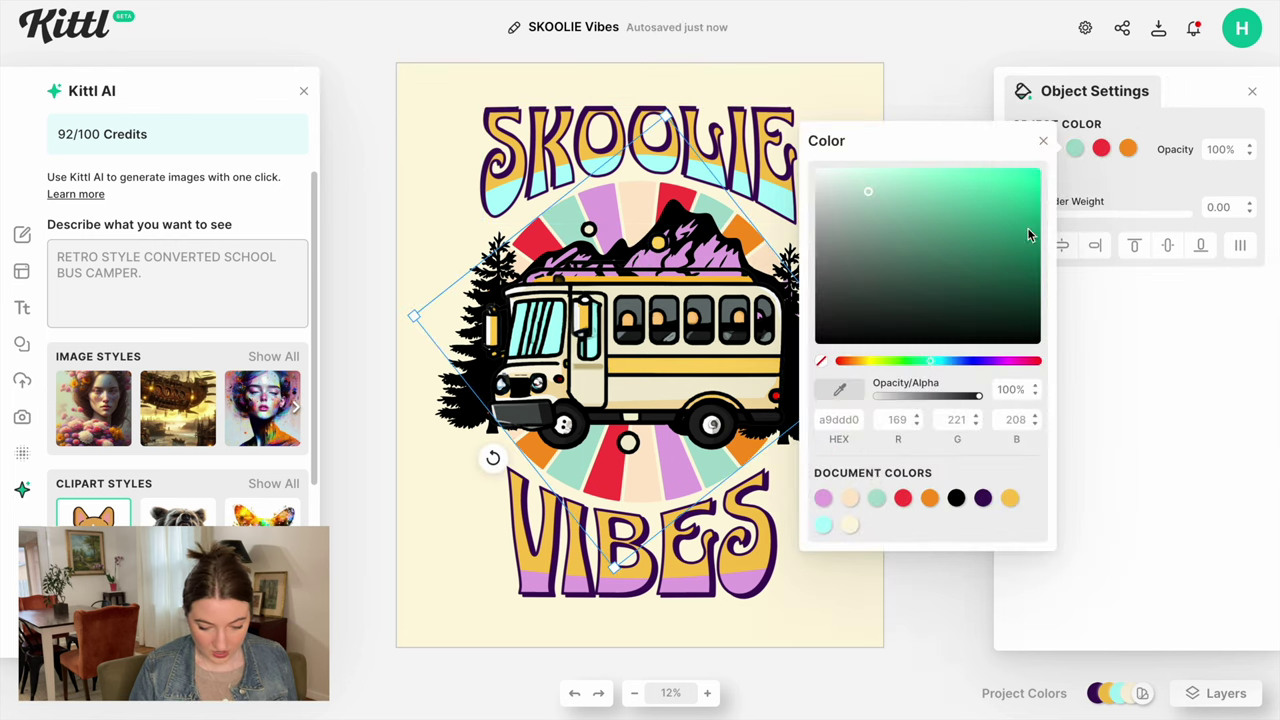
pyautogui.click(826, 521)
pyautogui.click(1108, 180)
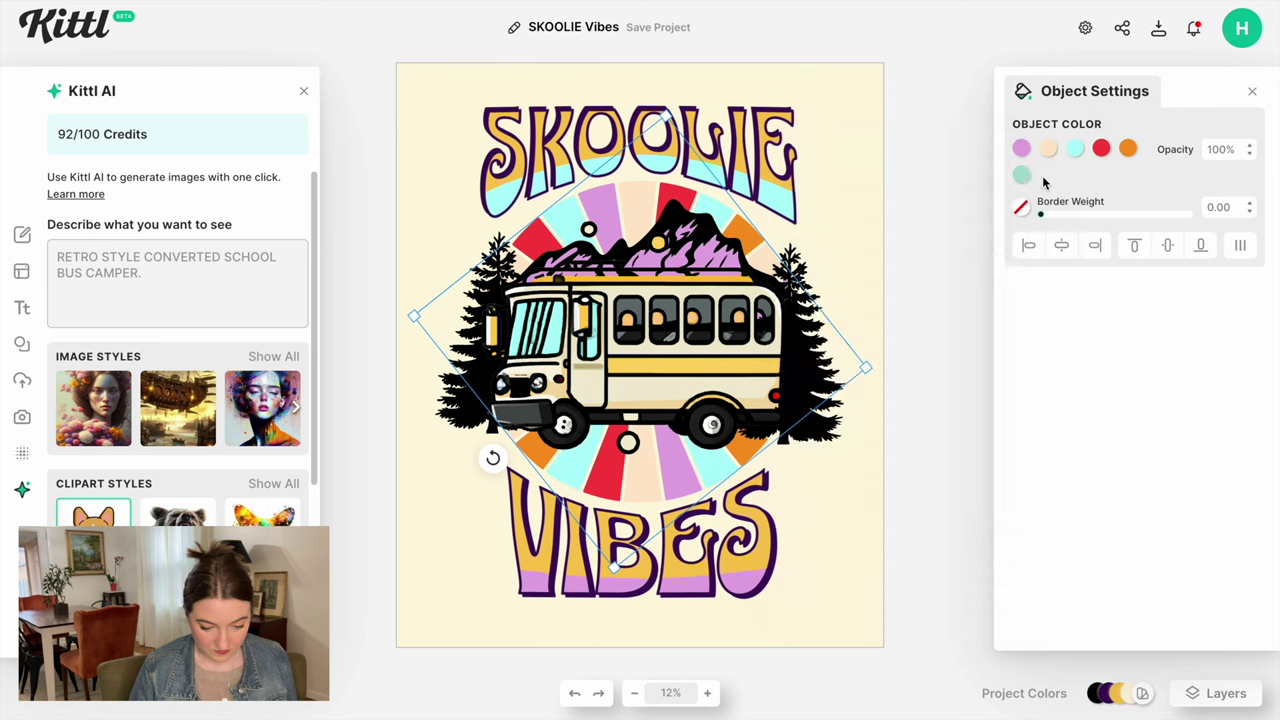
pyautogui.click(1023, 171)
pyautogui.click(823, 524)
pyautogui.click(940, 91)
# Step: Change the yellow decoration color of the VIBES and SKOOLIE texts to the yellow sampled from the bus stripe
pyautogui.click(625, 530)
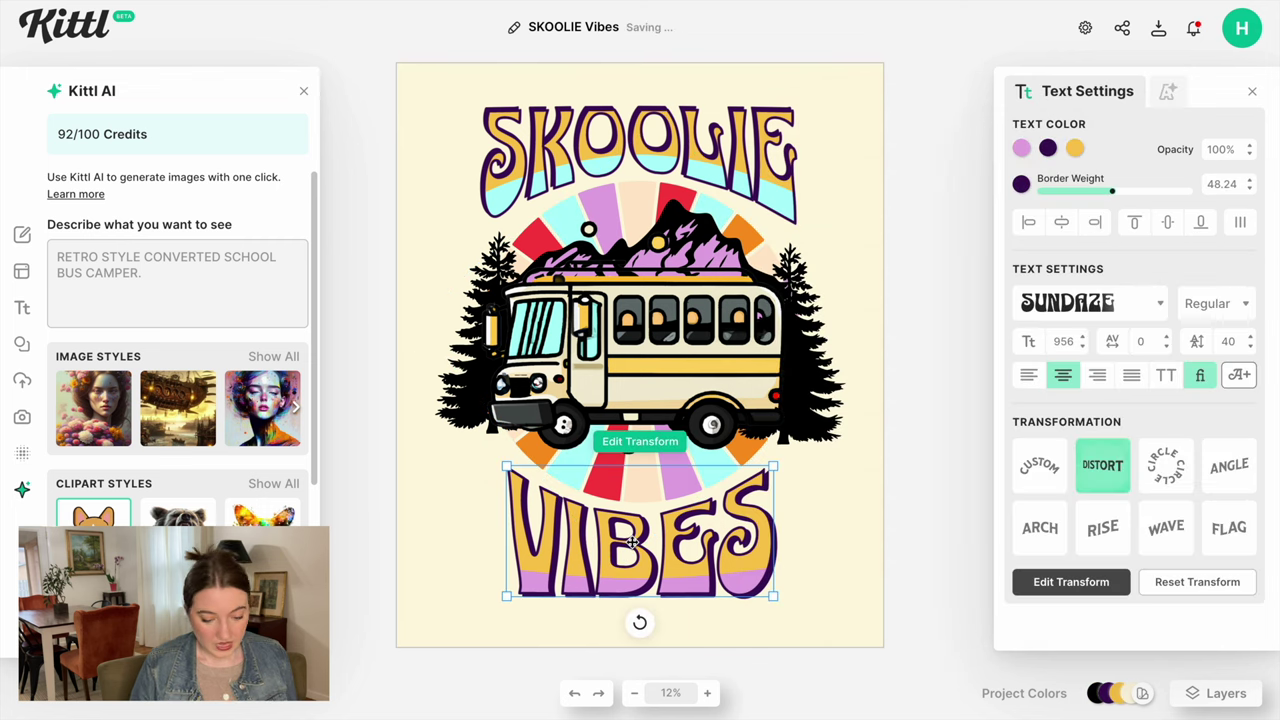
pyautogui.click(1074, 148)
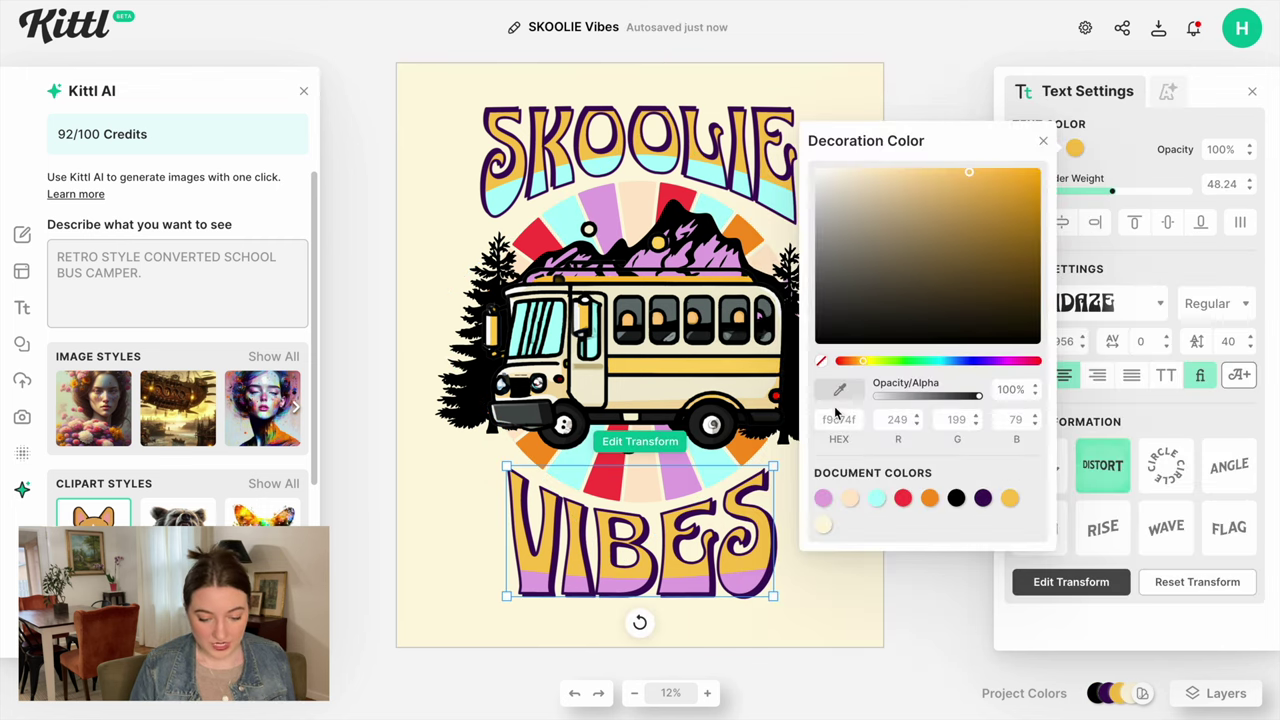
pyautogui.click(719, 362)
pyautogui.click(741, 167)
pyautogui.click(1074, 148)
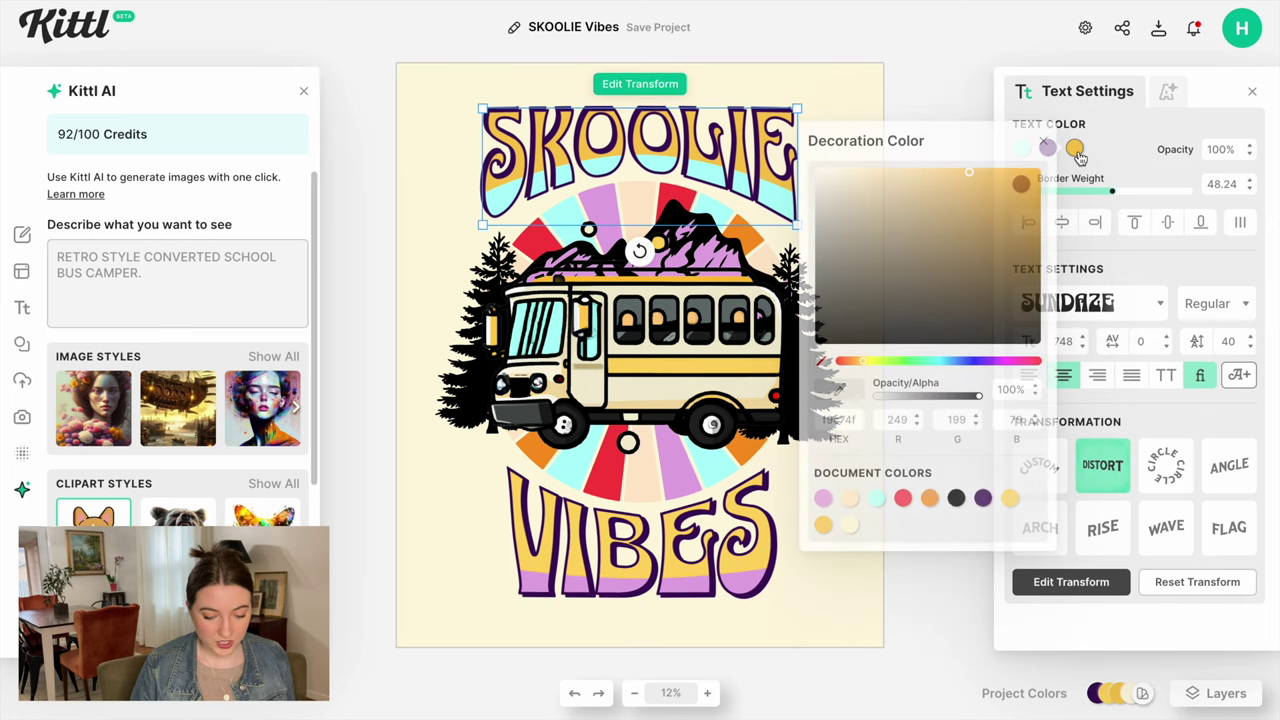
pyautogui.click(727, 368)
# Step: Change the artboard's cream background color to white
pyautogui.click(860, 178)
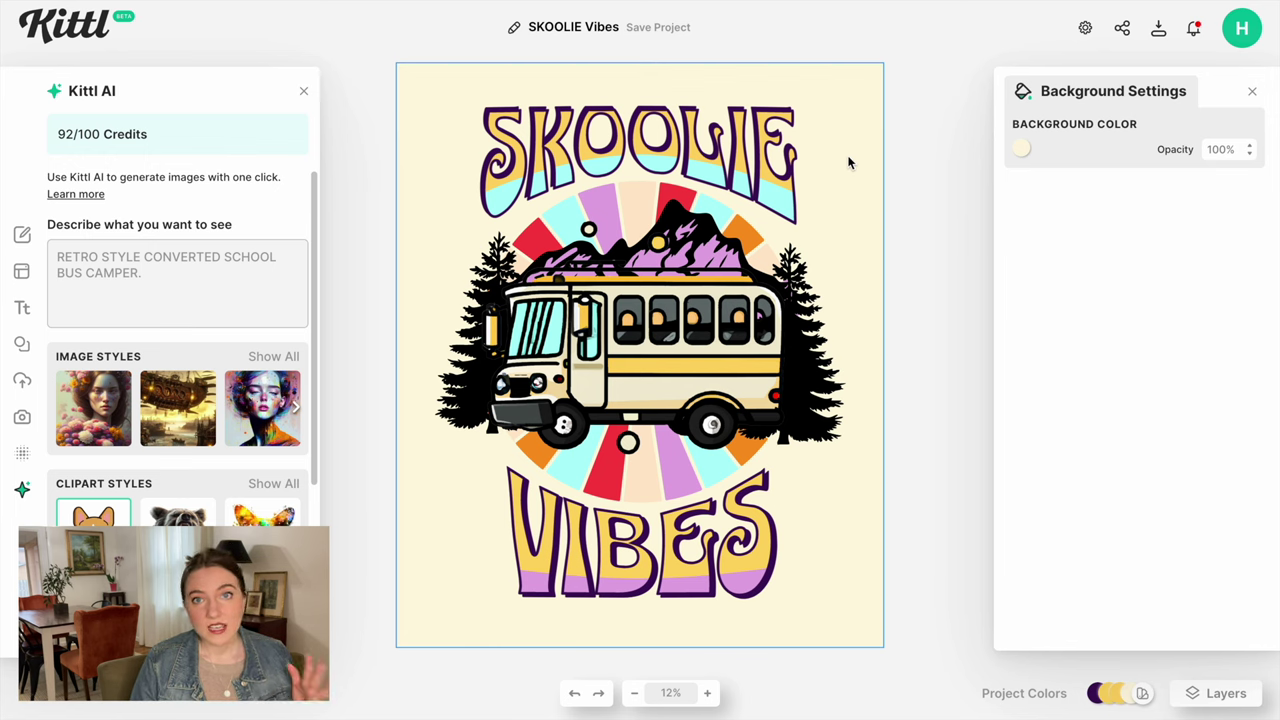
pyautogui.click(1021, 149)
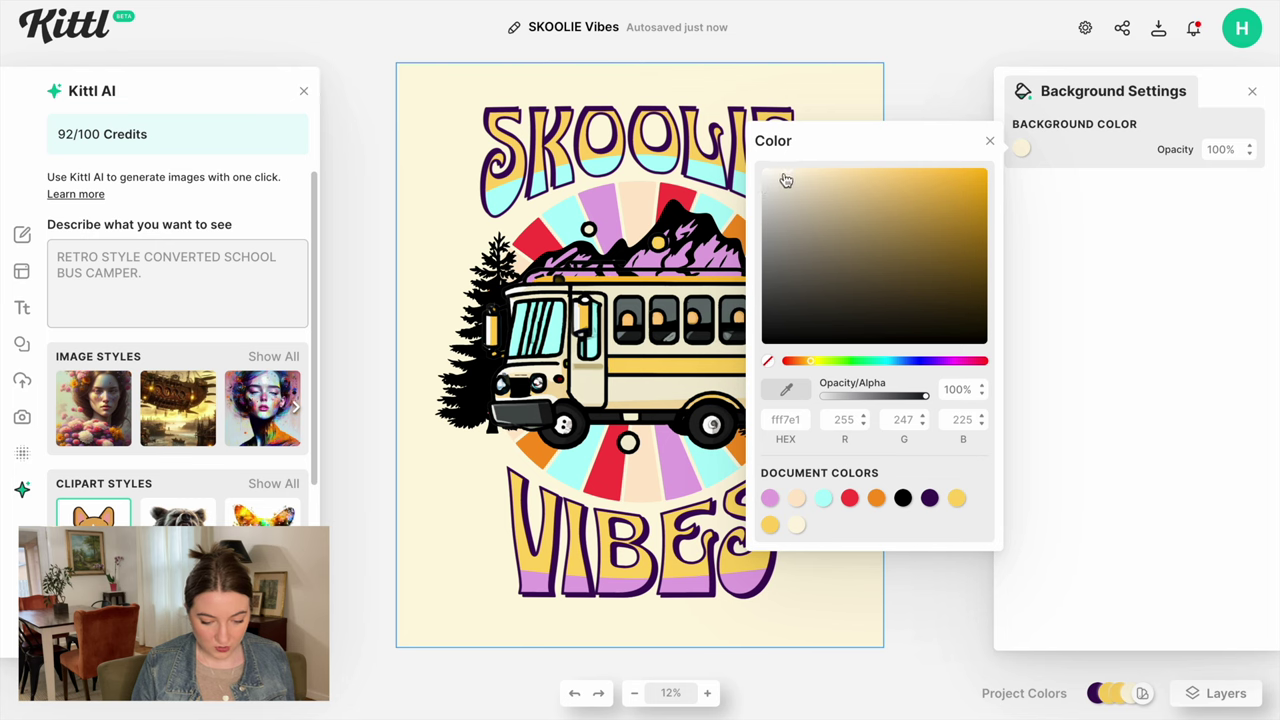
pyautogui.click(771, 173)
pyautogui.click(955, 101)
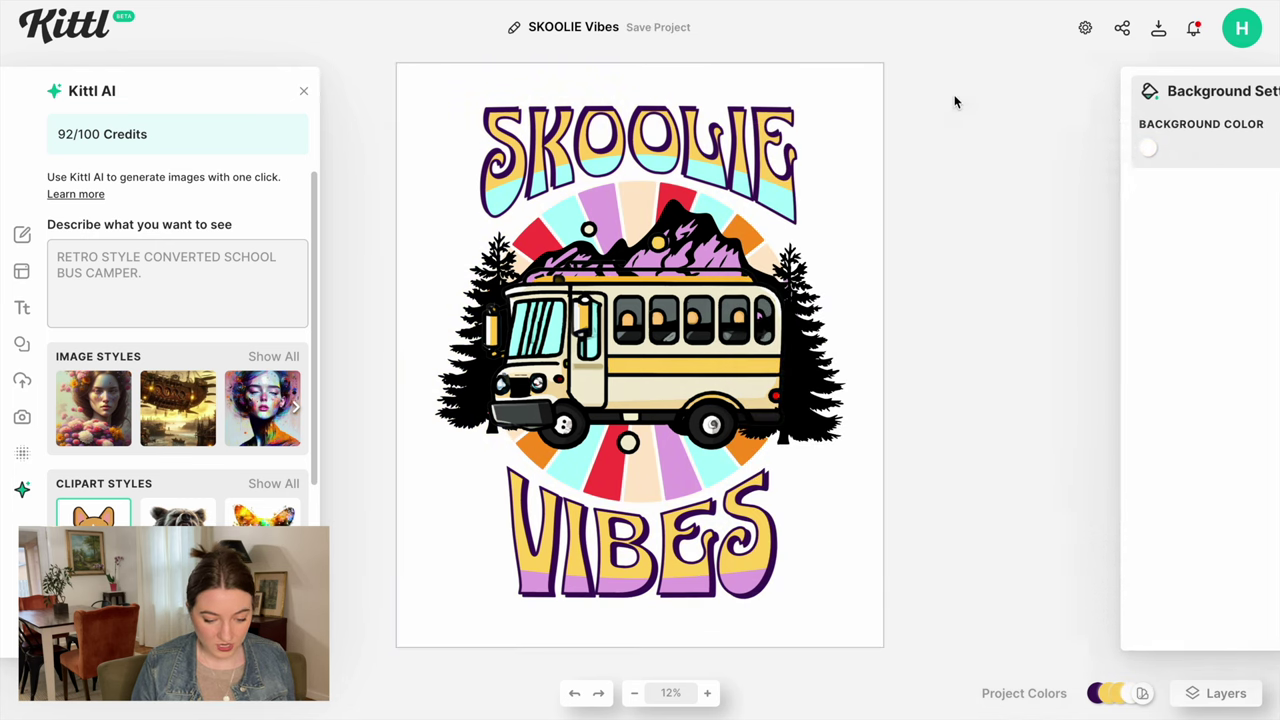
# Step: Change the dark purple text color of SKOOLIE and VIBES to black, leaving their border color as is
pyautogui.click(688, 133)
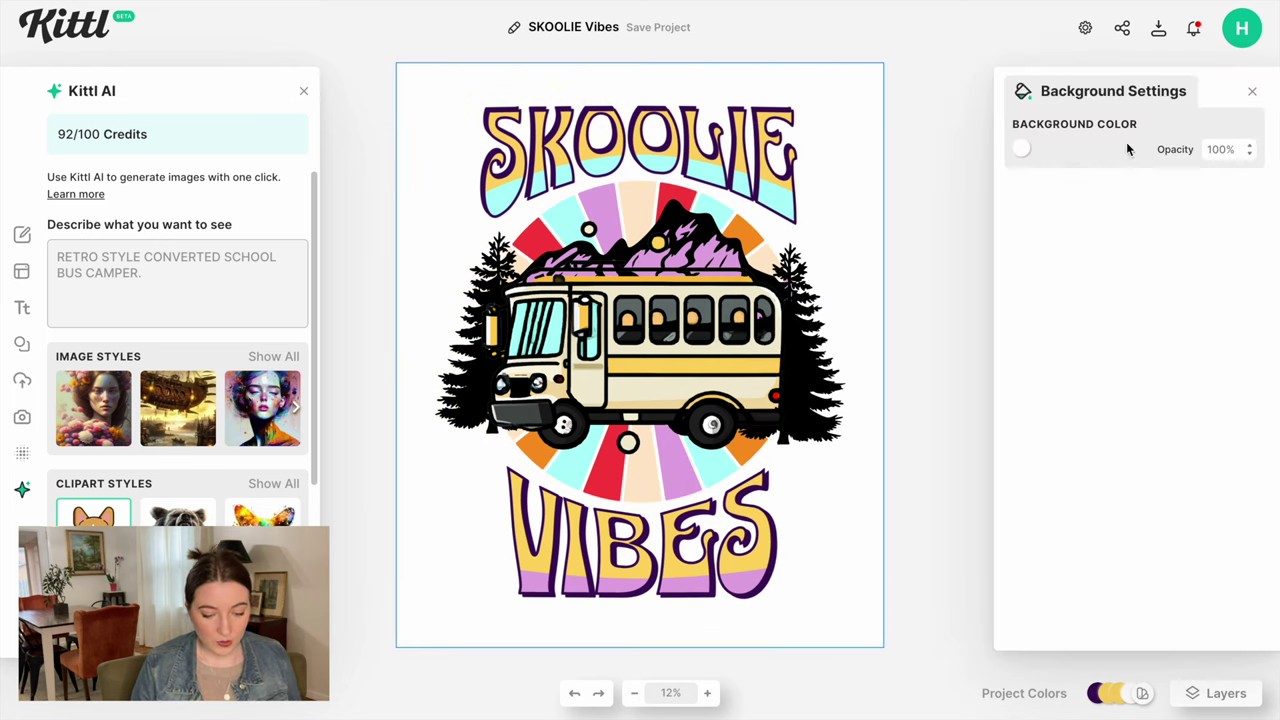
pyautogui.click(688, 133)
pyautogui.click(1047, 148)
pyautogui.click(693, 535)
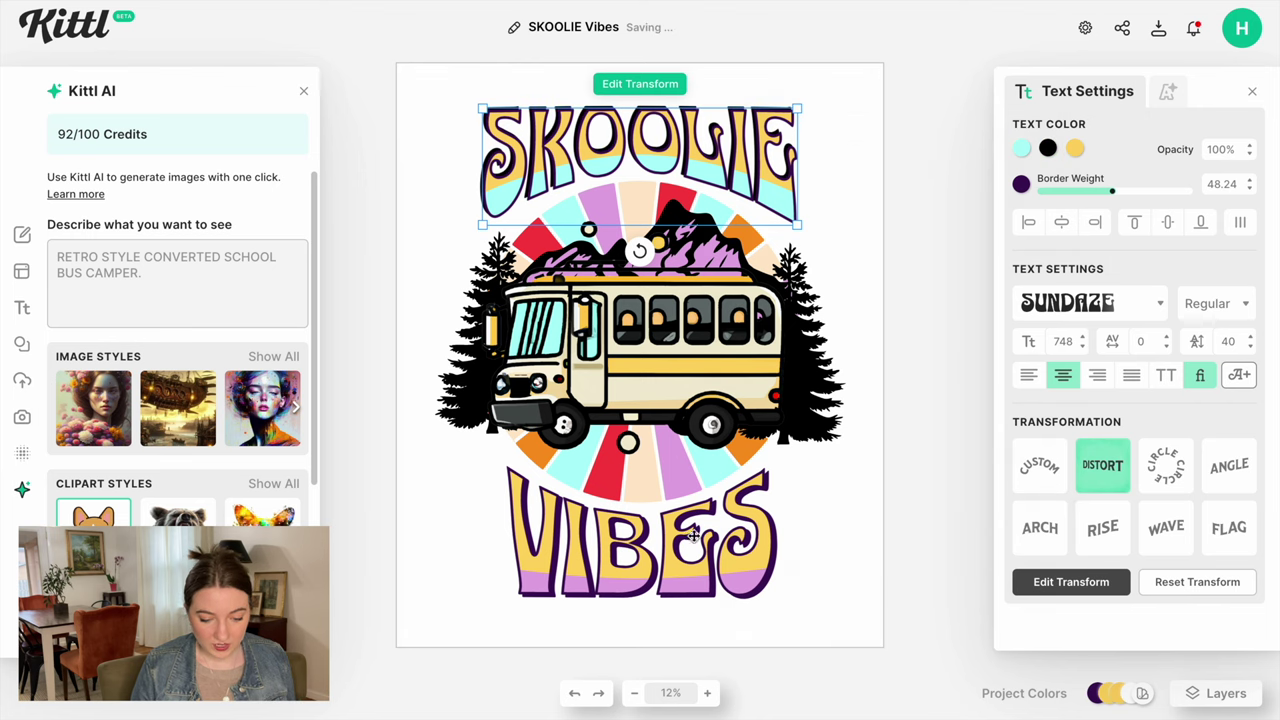
pyautogui.click(693, 535)
pyautogui.click(1047, 148)
pyautogui.click(938, 86)
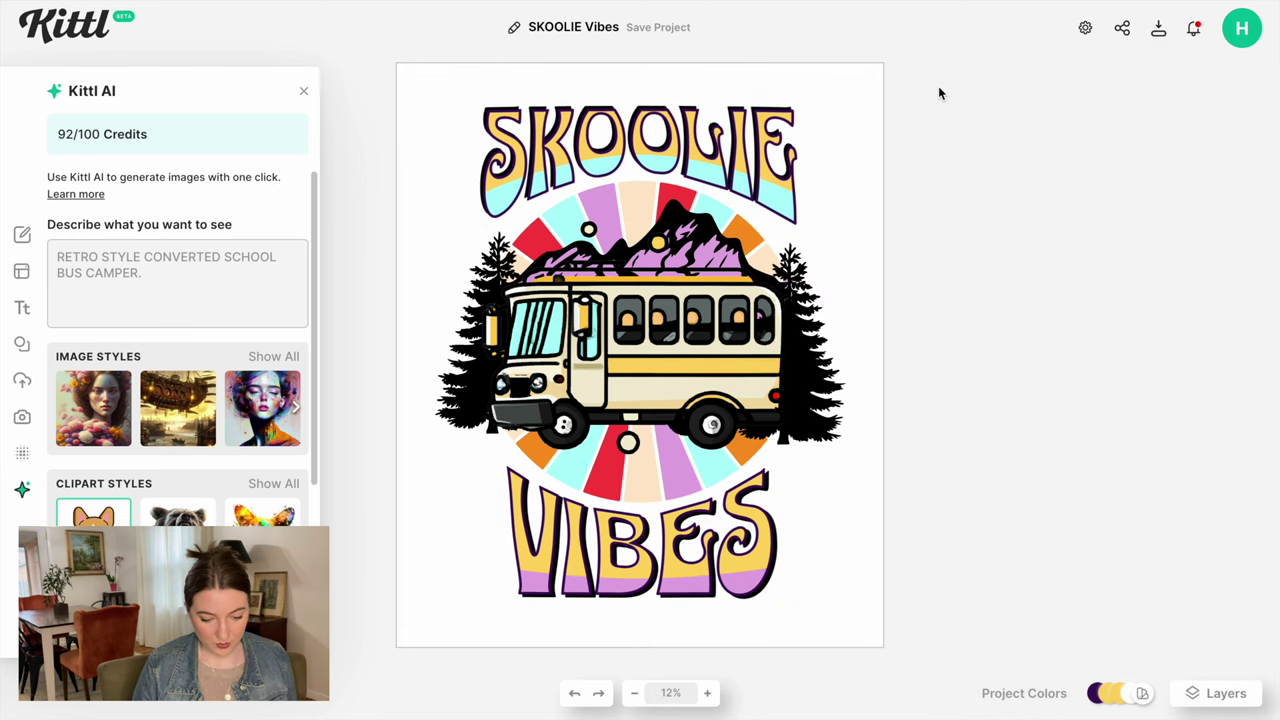
# Step: Select all the elements and enlarge them together so the artwork fills the artboard from top to bottom
pyautogui.hotkey('ctrl', 'a')
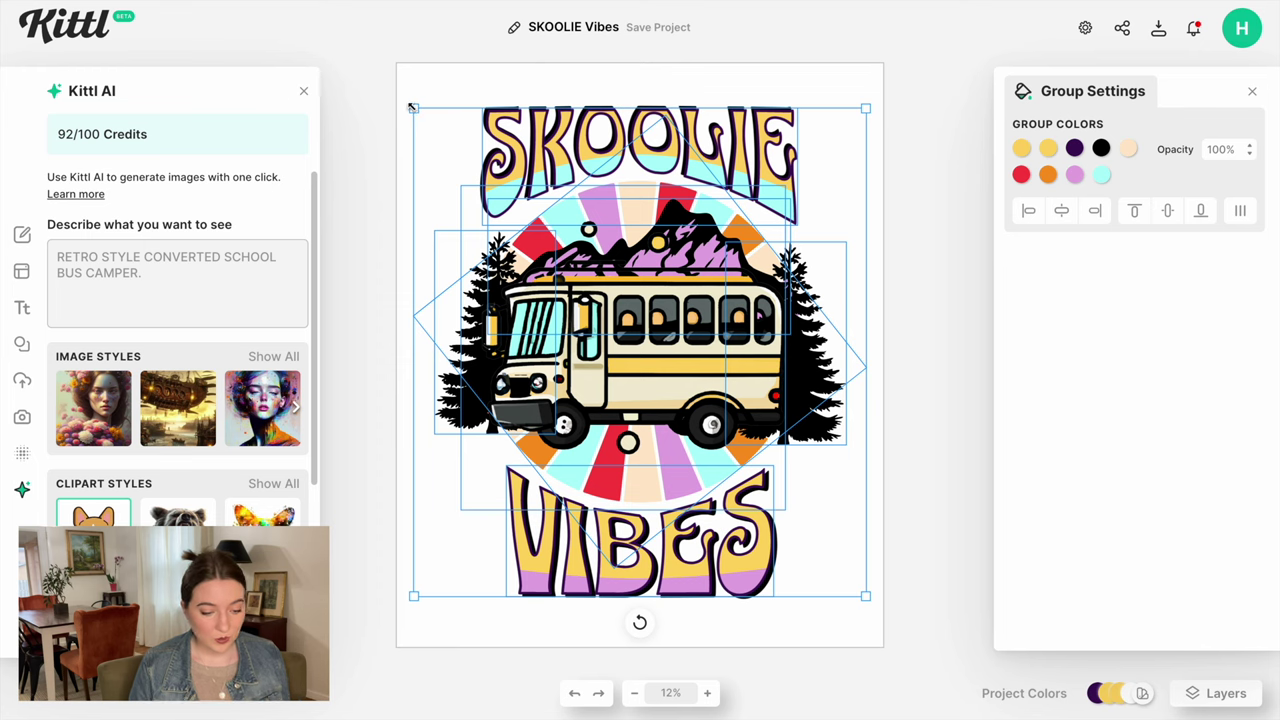
pyautogui.moveTo(404, 104); pyautogui.dragTo(367, 64)
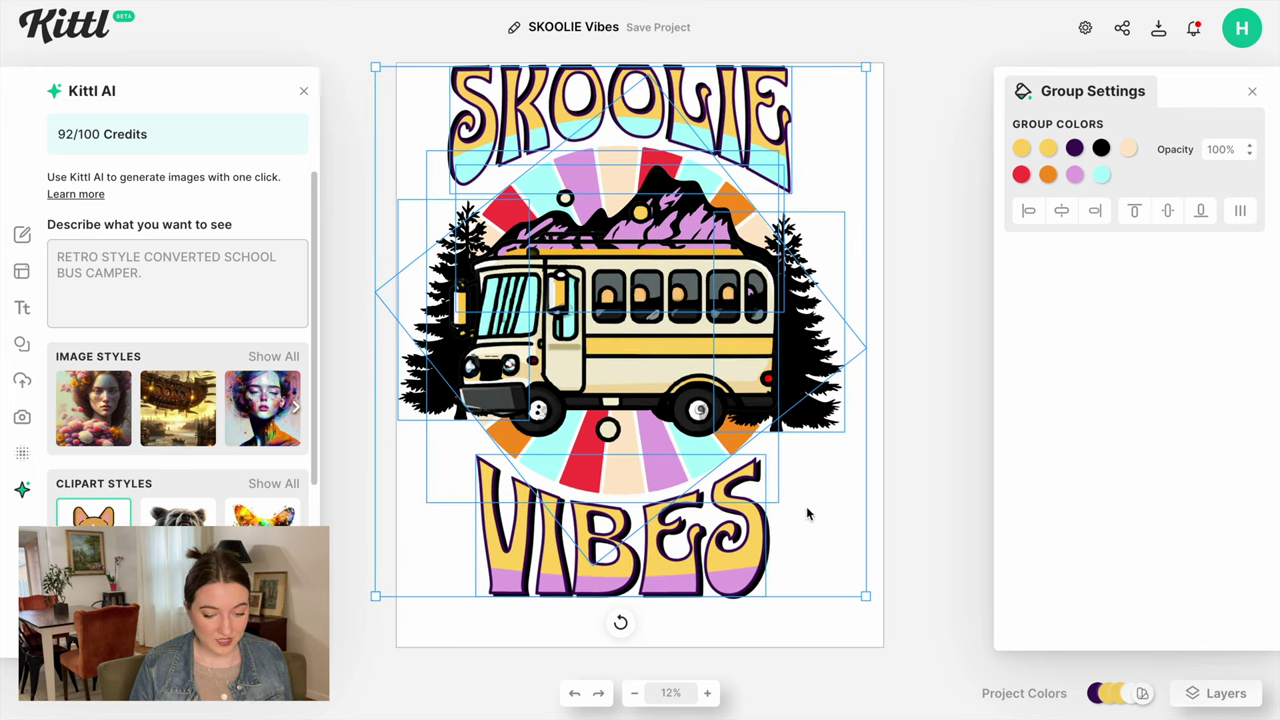
pyautogui.moveTo(868, 597); pyautogui.dragTo(926, 634)
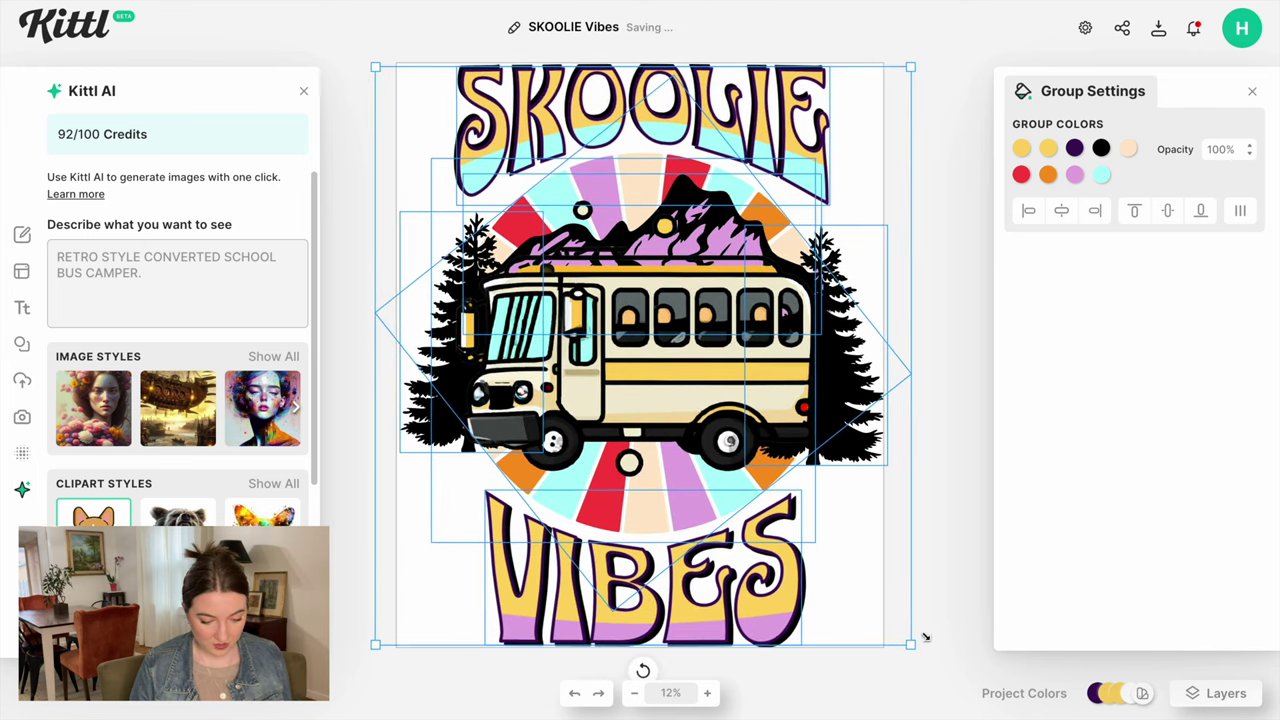